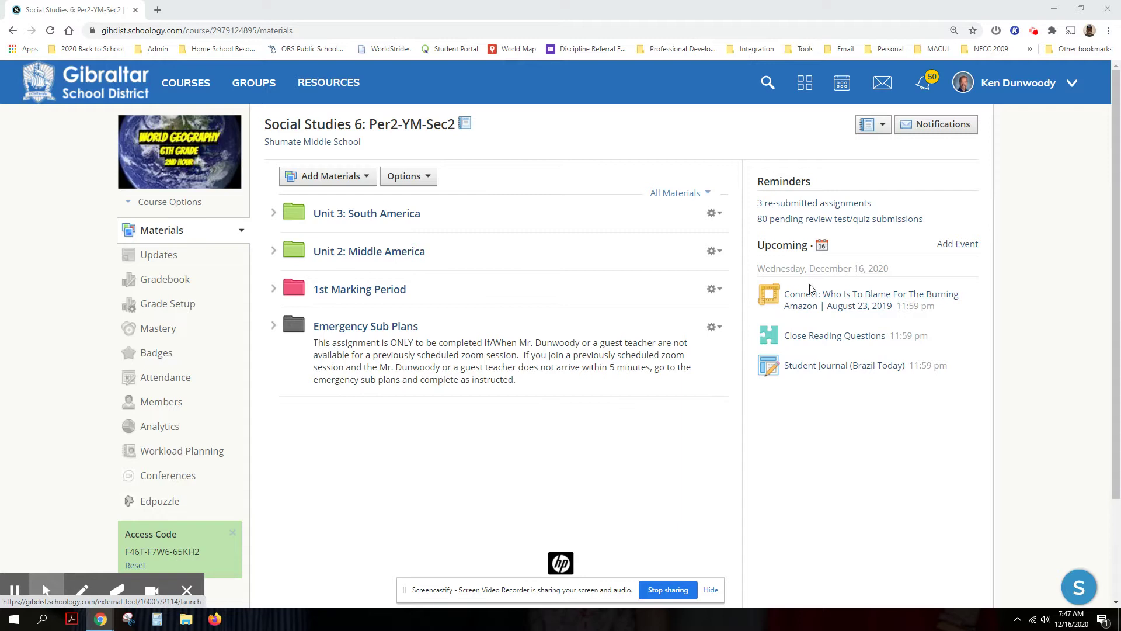
Navigate into Unit 3: South America › Brazil › Today folder
{"action": "left_click", "coordinate": [357, 218]}
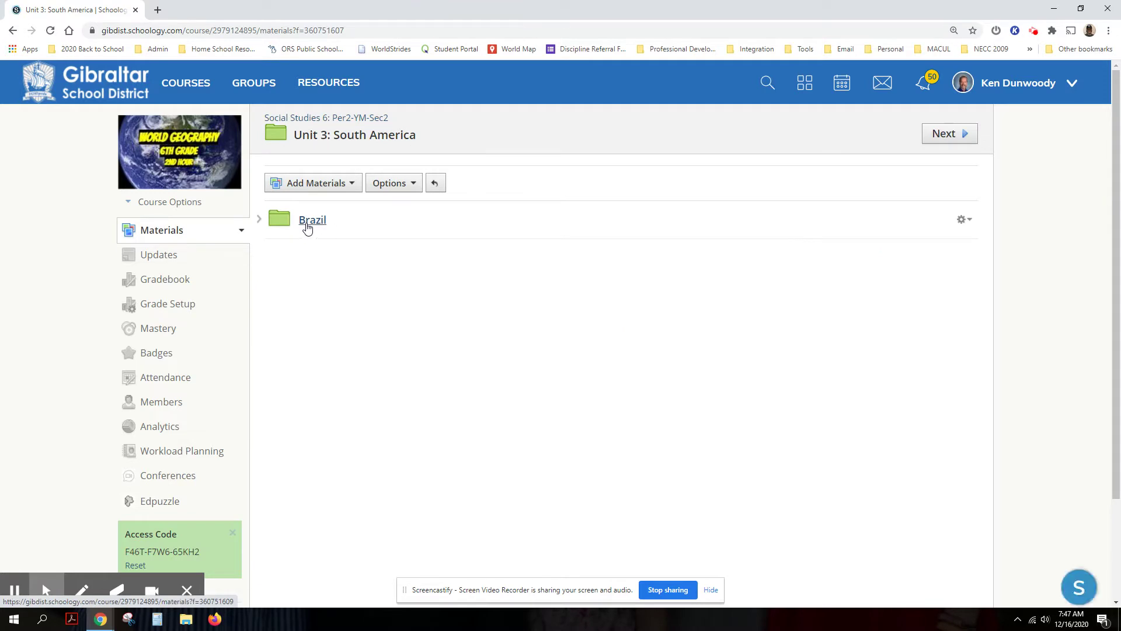
{"action": "left_click", "coordinate": [308, 227]}
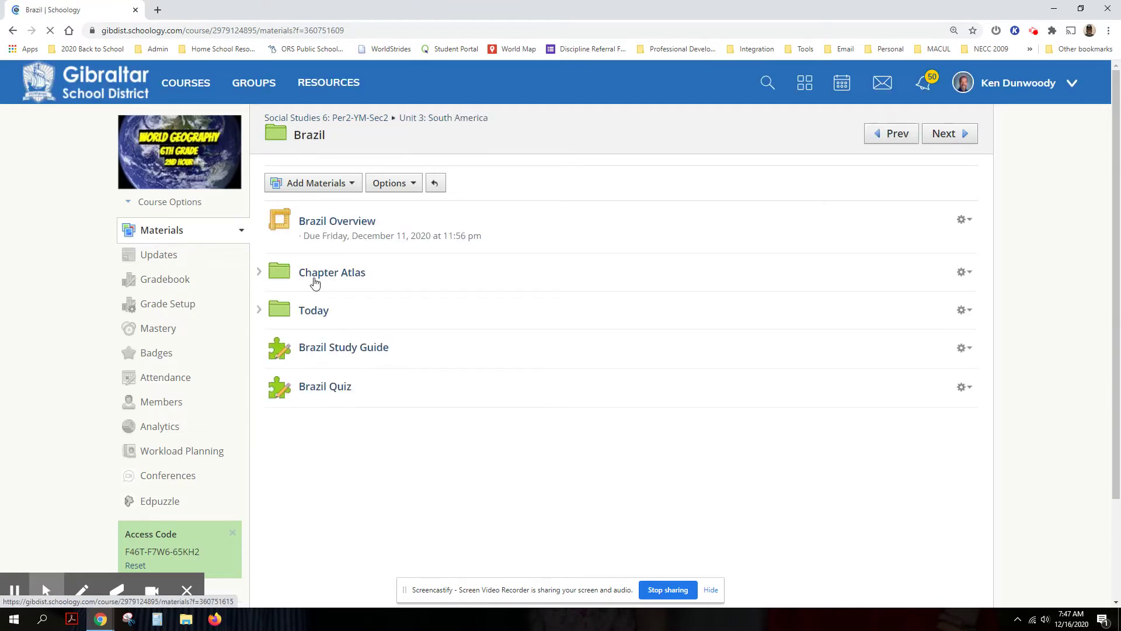
{"action": "left_click", "coordinate": [308, 313]}
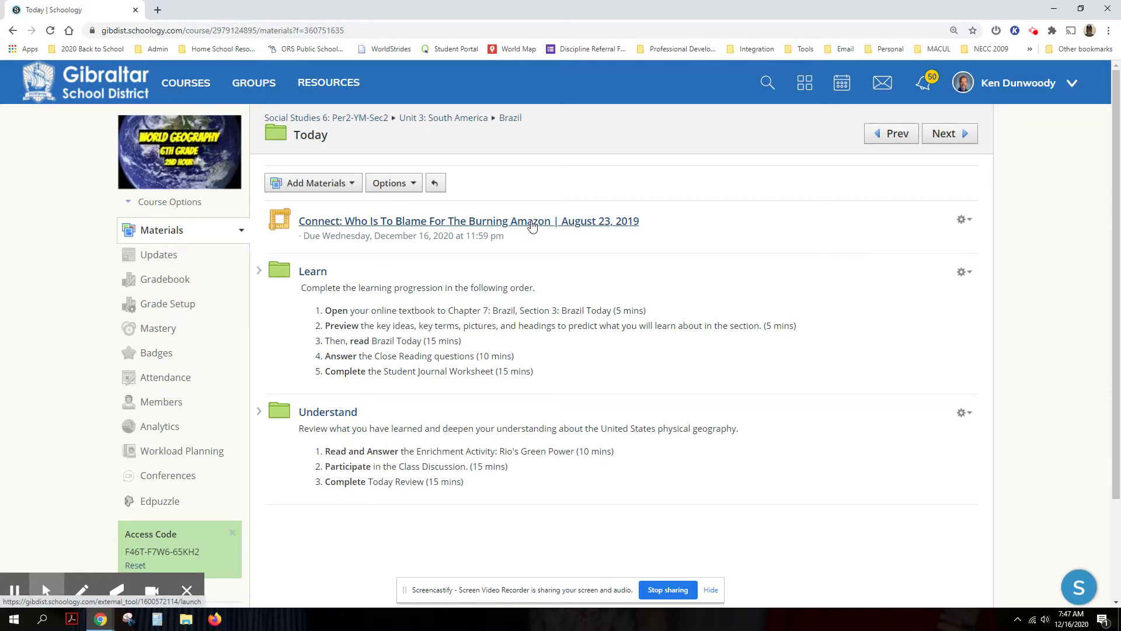
Open the Burning Amazon Connect assignment and load its 03:53 Edpuzzle video in the player
{"action": "left_click", "coordinate": [508, 221]}
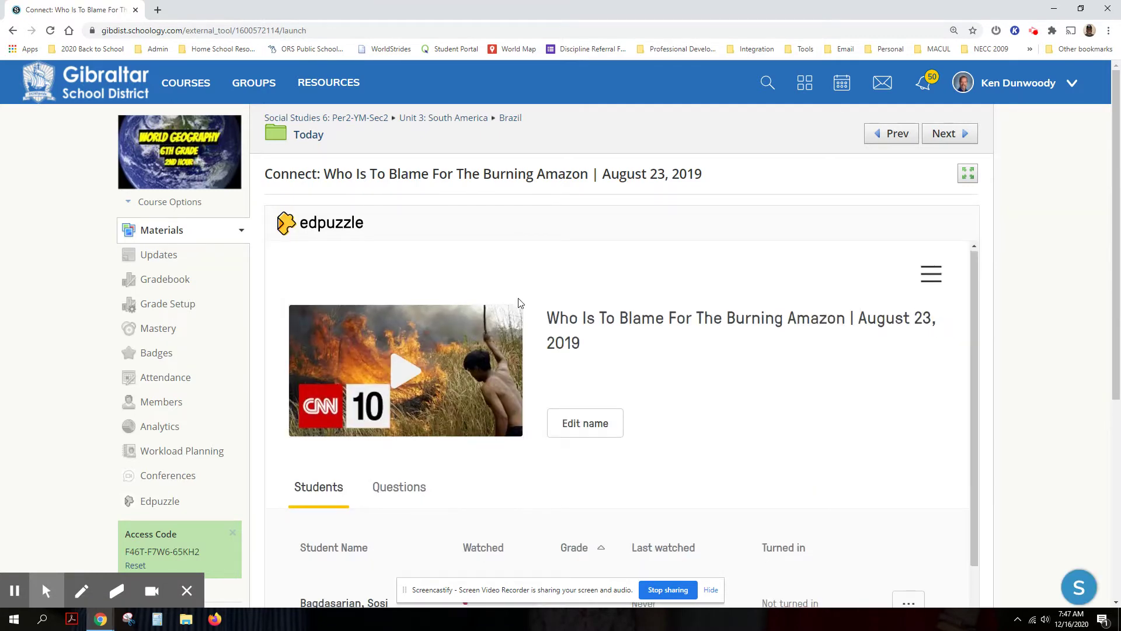
{"action": "scroll", "coordinate": [517, 297], "scroll_direction": "down", "scroll_amount": 2}
{"action": "left_click", "coordinate": [448, 299]}
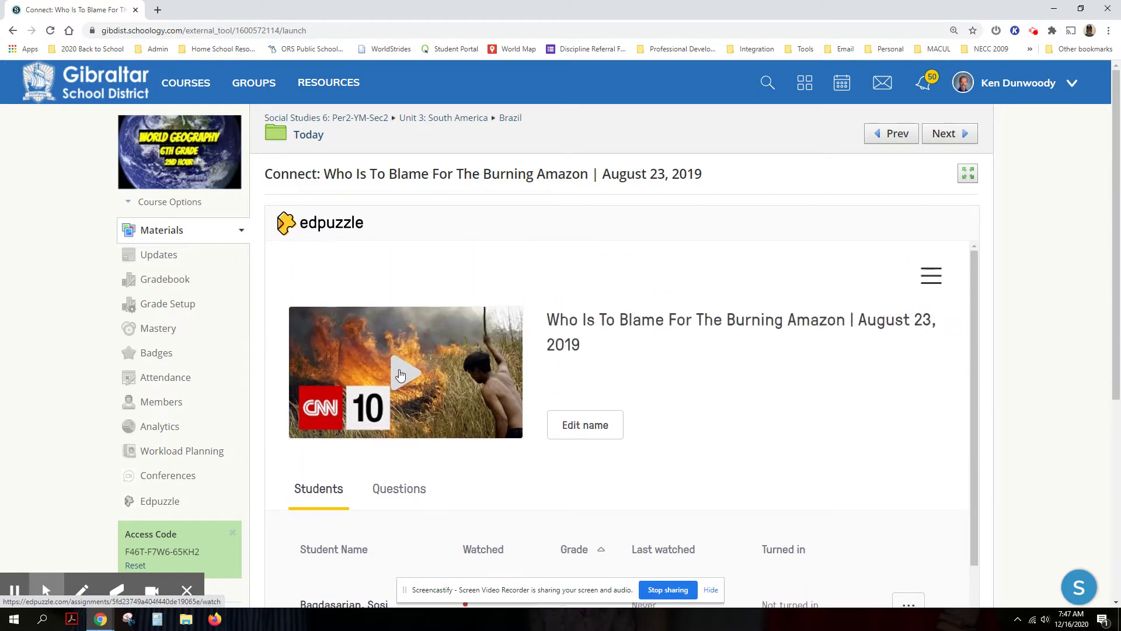
{"action": "scroll", "coordinate": [374, 362], "scroll_direction": "down", "scroll_amount": 2}
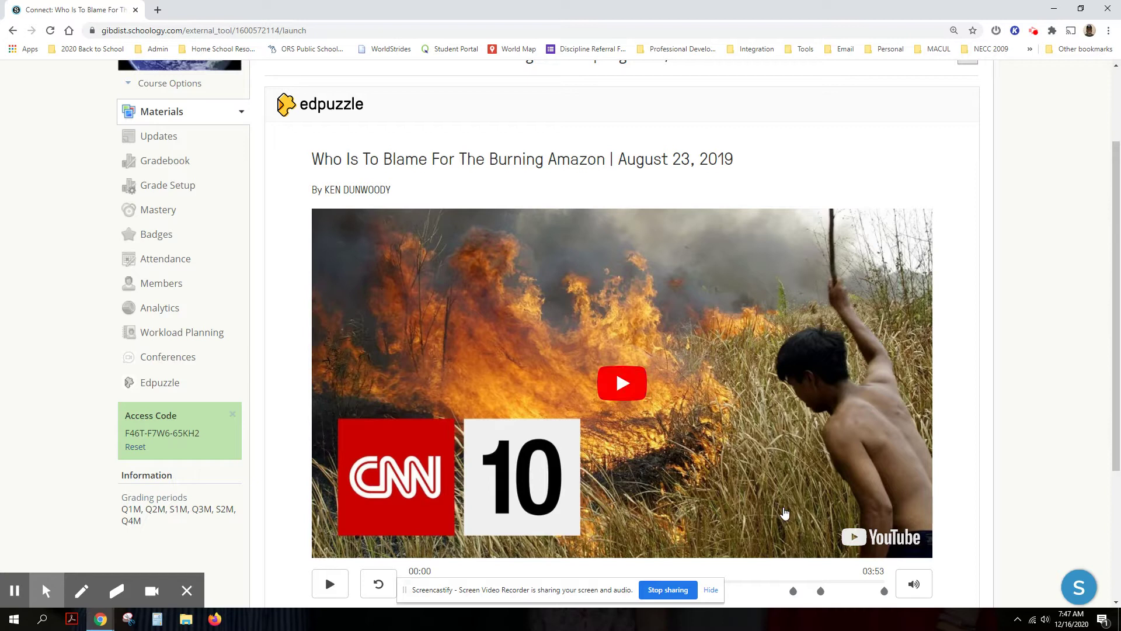
{"action": "scroll", "coordinate": [776, 488], "scroll_direction": "down", "scroll_amount": 2}
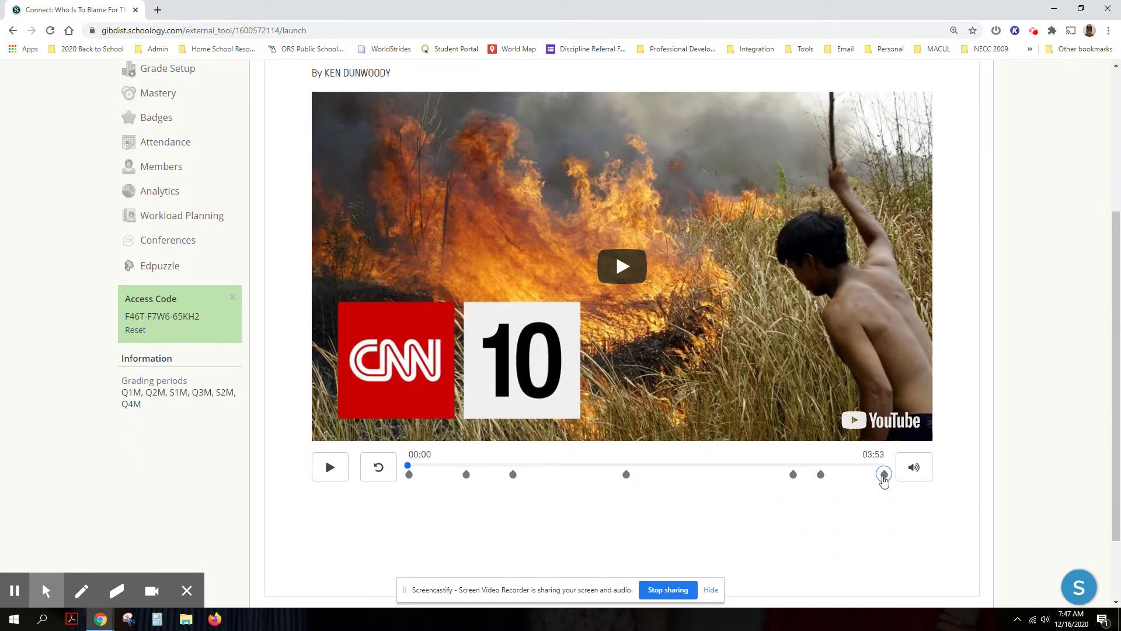
{"action": "scroll", "coordinate": [632, 454], "scroll_direction": "down", "scroll_amount": 1}
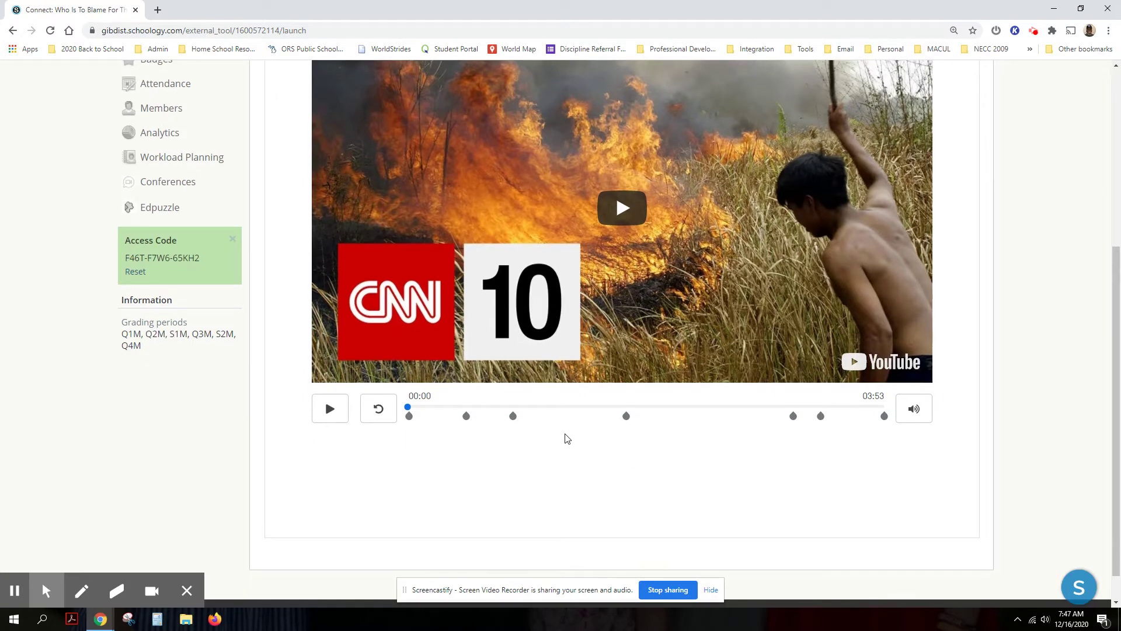
{"action": "scroll", "coordinate": [566, 438], "scroll_direction": "up", "scroll_amount": 4}
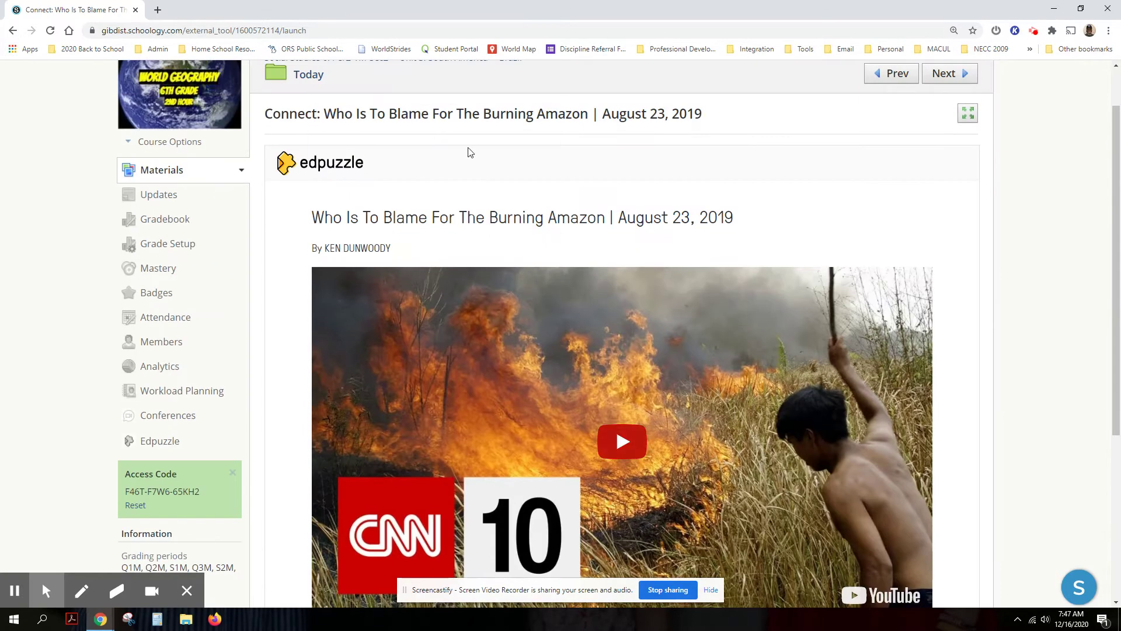
{"action": "scroll", "coordinate": [462, 242], "scroll_direction": "up", "scroll_amount": 1}
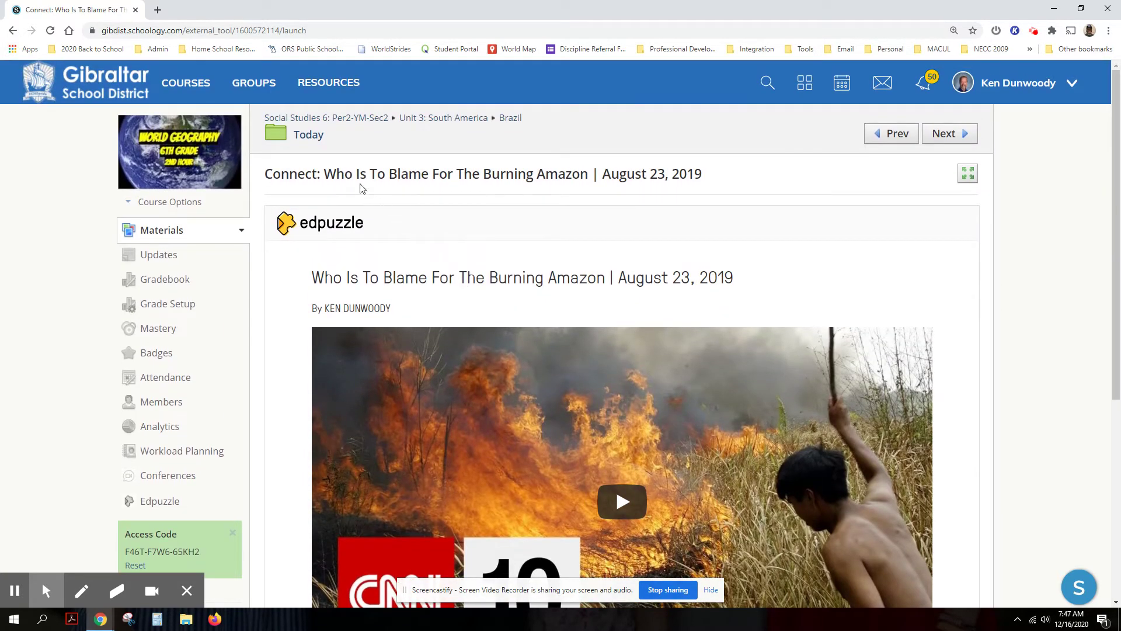
Return to the Today folder and open its Learn subfolder
{"action": "left_click", "coordinate": [309, 135]}
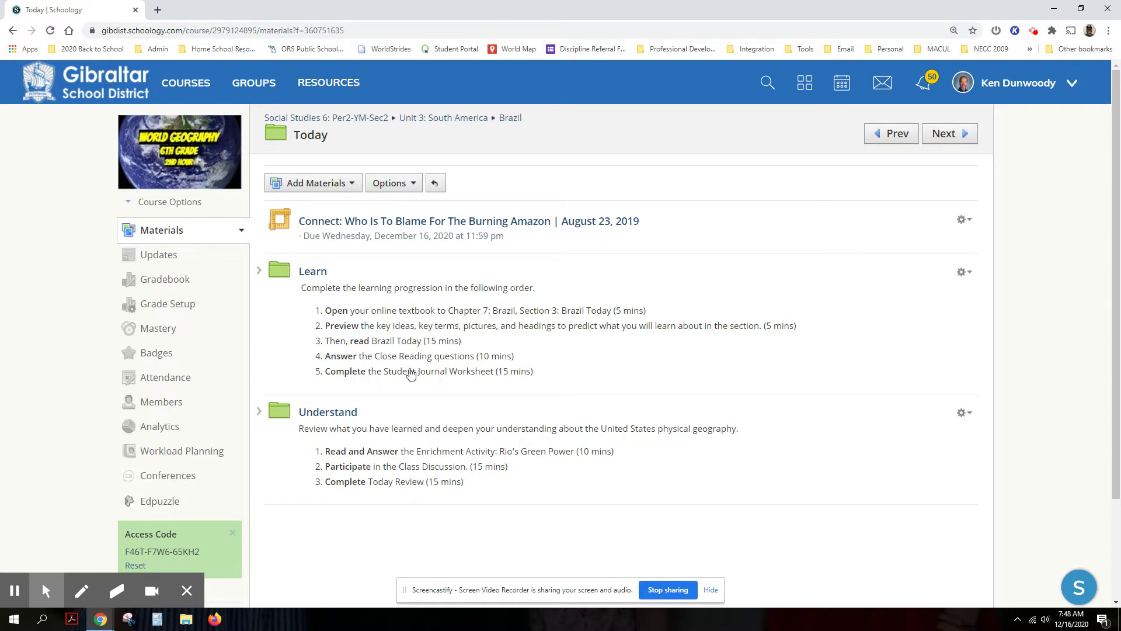
{"action": "left_click", "coordinate": [308, 272]}
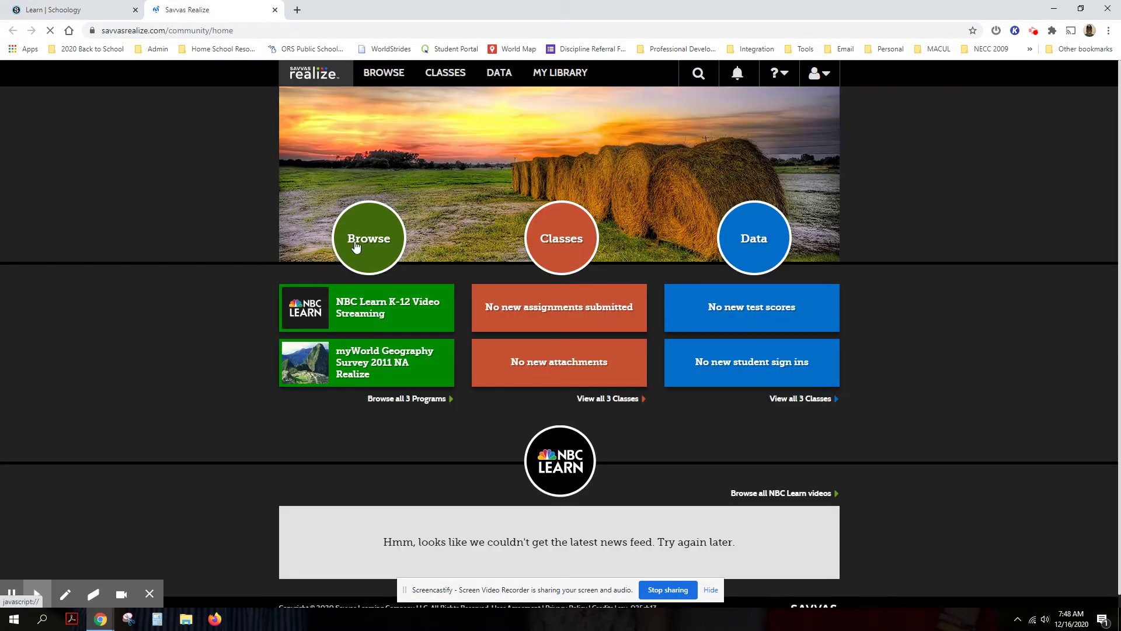
Browse to Chapter 7: Brazil › Section 3: Brazil Today and open its Online Student Edition
{"action": "left_click", "coordinate": [372, 254]}
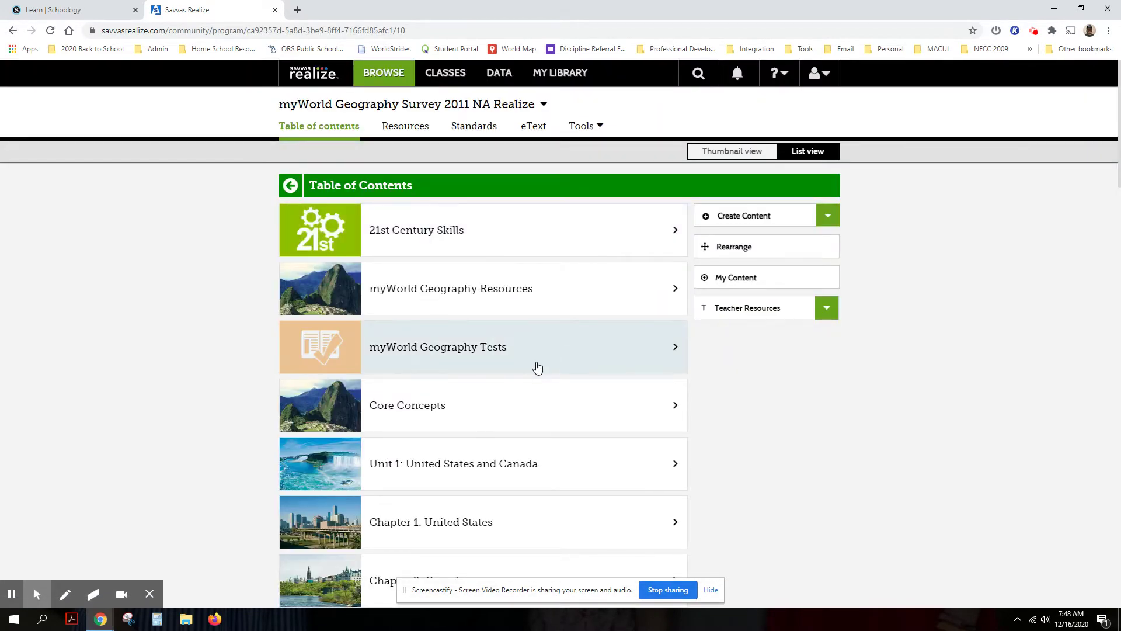
{"action": "scroll", "coordinate": [537, 368], "scroll_direction": "down", "scroll_amount": 7}
{"action": "scroll", "coordinate": [465, 343], "scroll_direction": "down", "scroll_amount": 5}
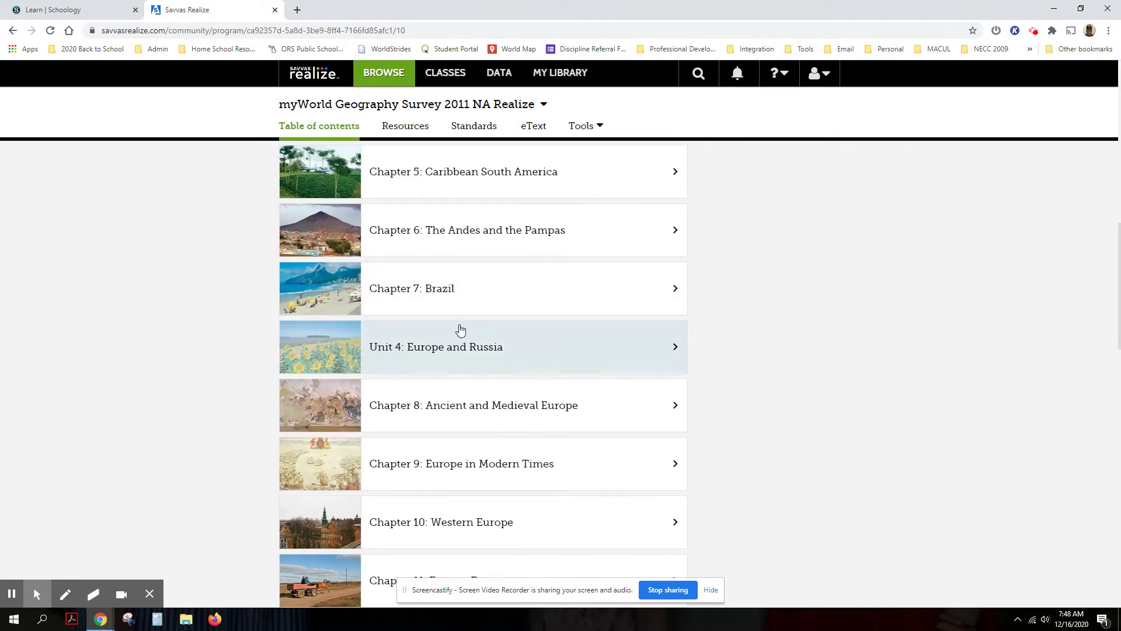
{"action": "left_click", "coordinate": [413, 292]}
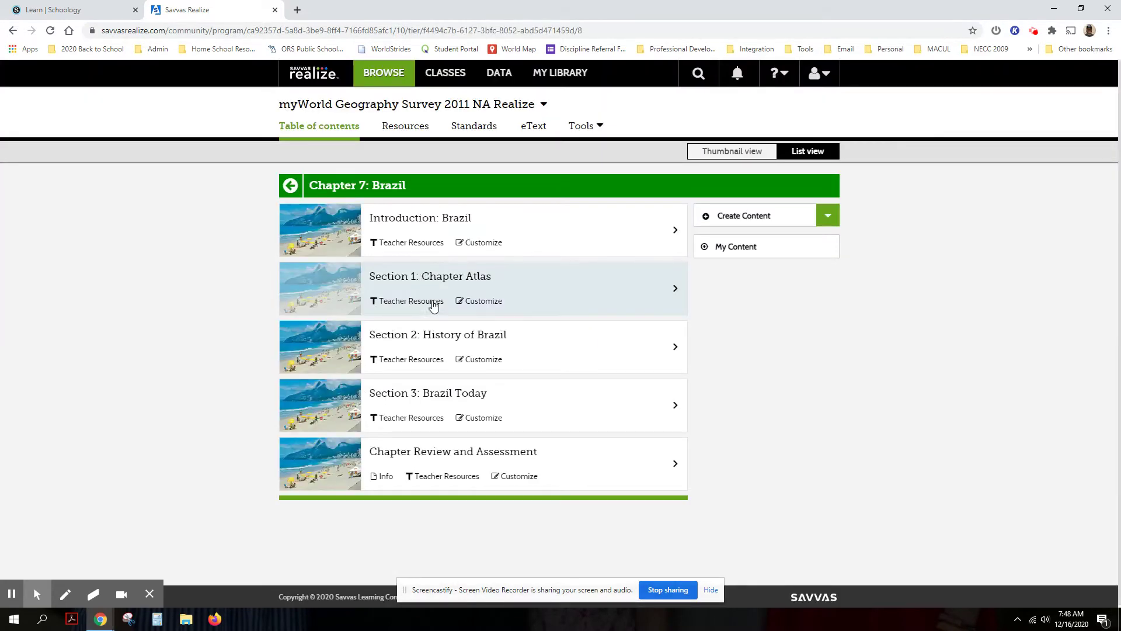
{"action": "left_click", "coordinate": [449, 401]}
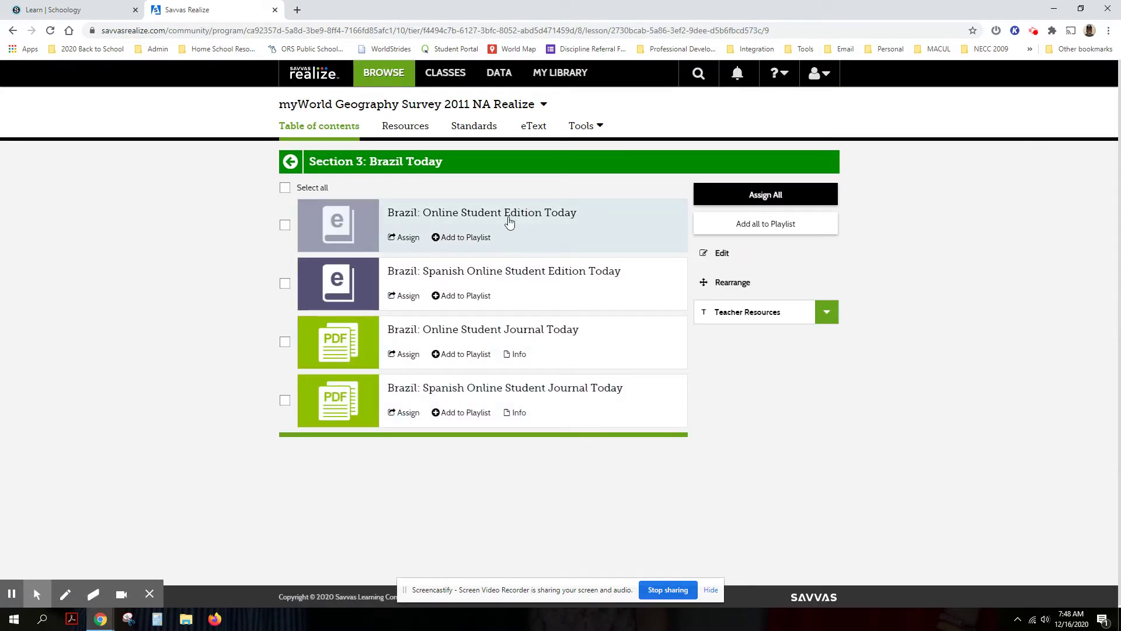
{"action": "left_click", "coordinate": [508, 221]}
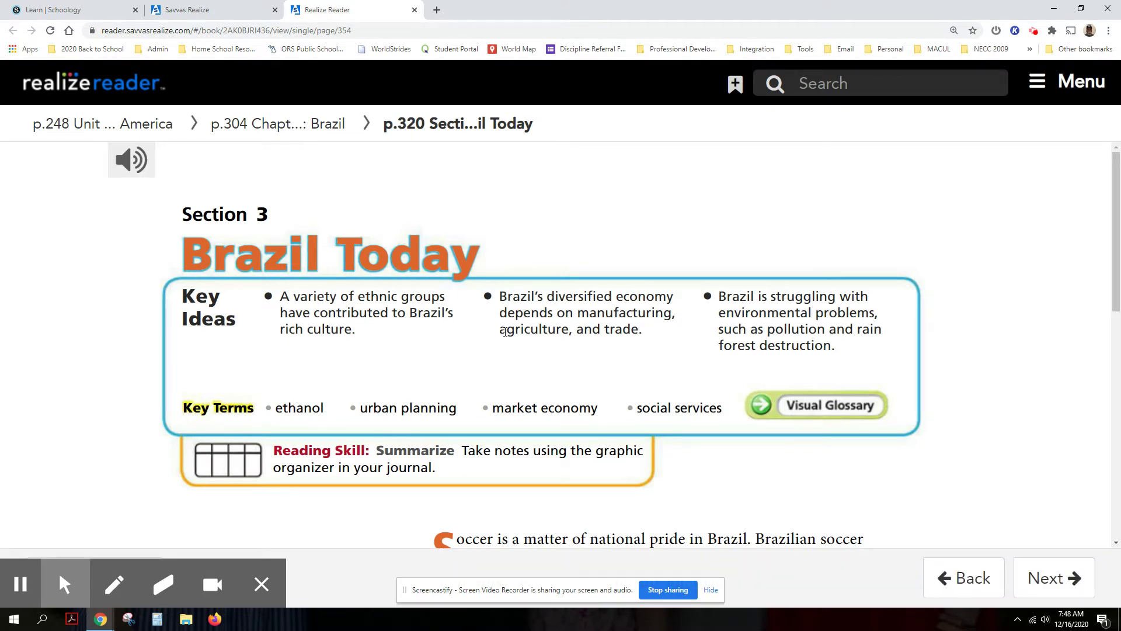
Read through textbook page 320 and move on to page 321
{"action": "scroll", "coordinate": [701, 392], "scroll_direction": "down", "scroll_amount": 7}
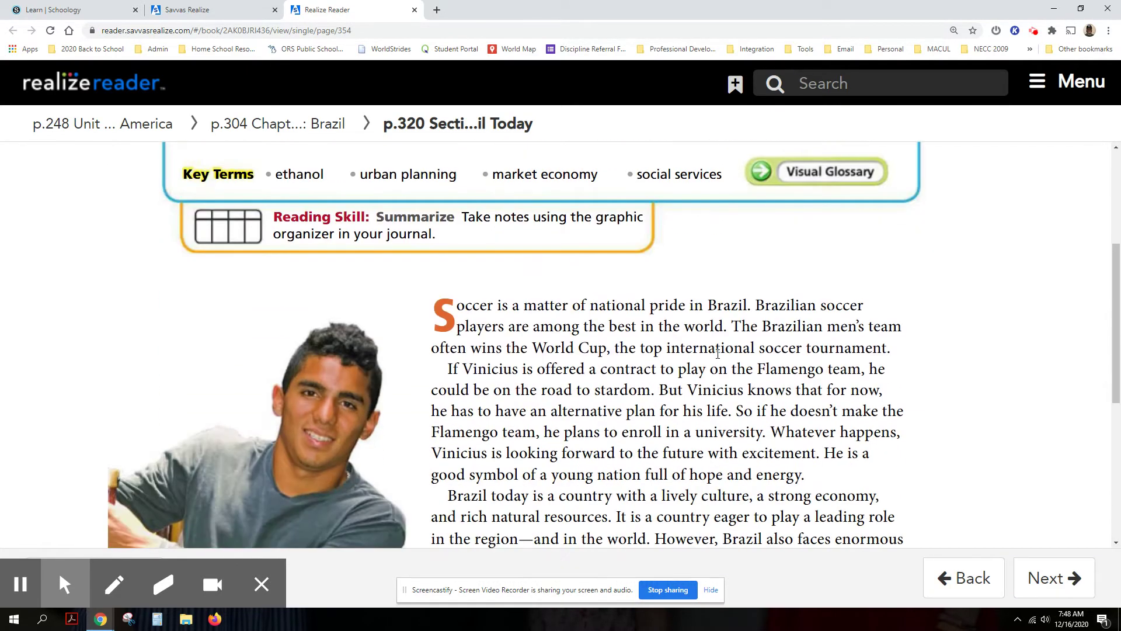
{"action": "scroll", "coordinate": [719, 349], "scroll_direction": "down", "scroll_amount": 3}
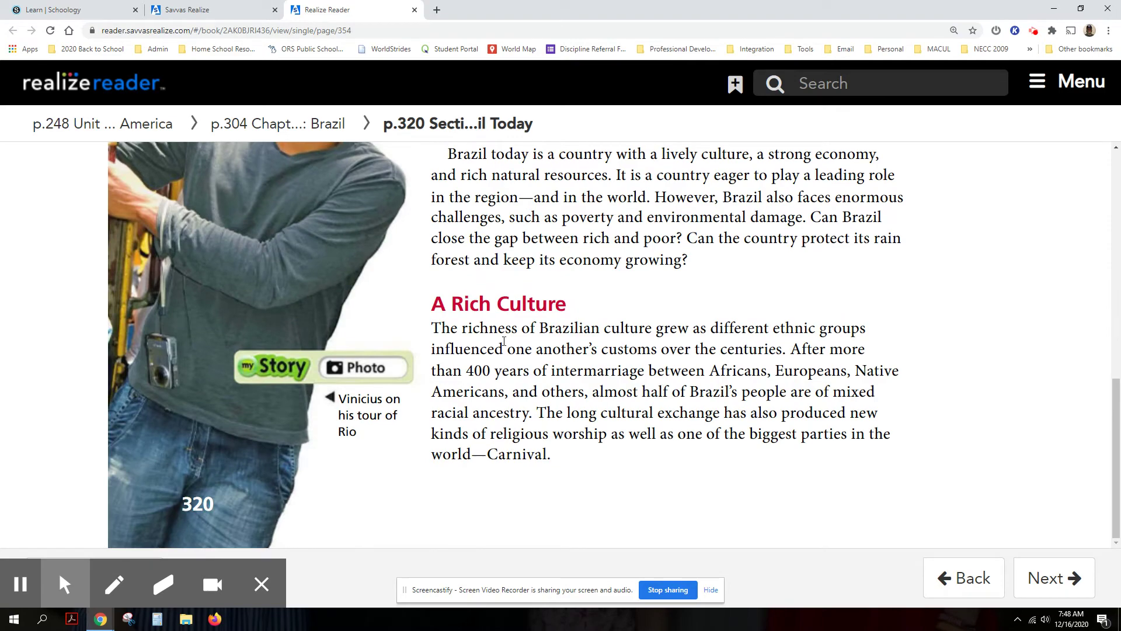
{"action": "left_click", "coordinate": [1053, 578]}
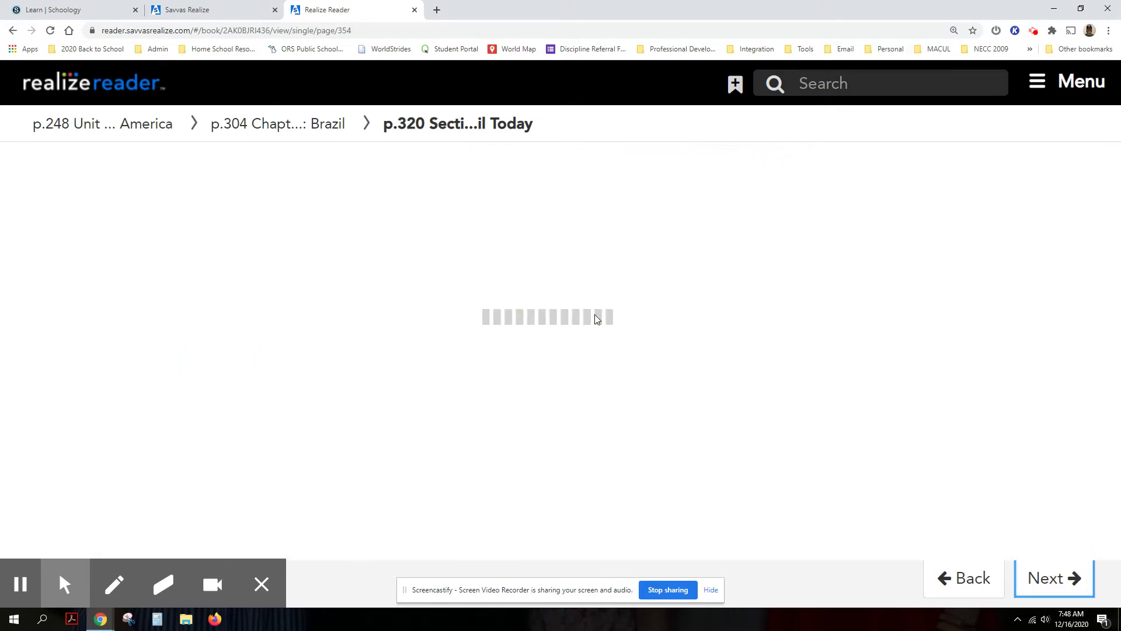
Read page 321's Carnival content and advance to page 322
{"action": "scroll", "coordinate": [388, 344], "scroll_direction": "down", "scroll_amount": 11}
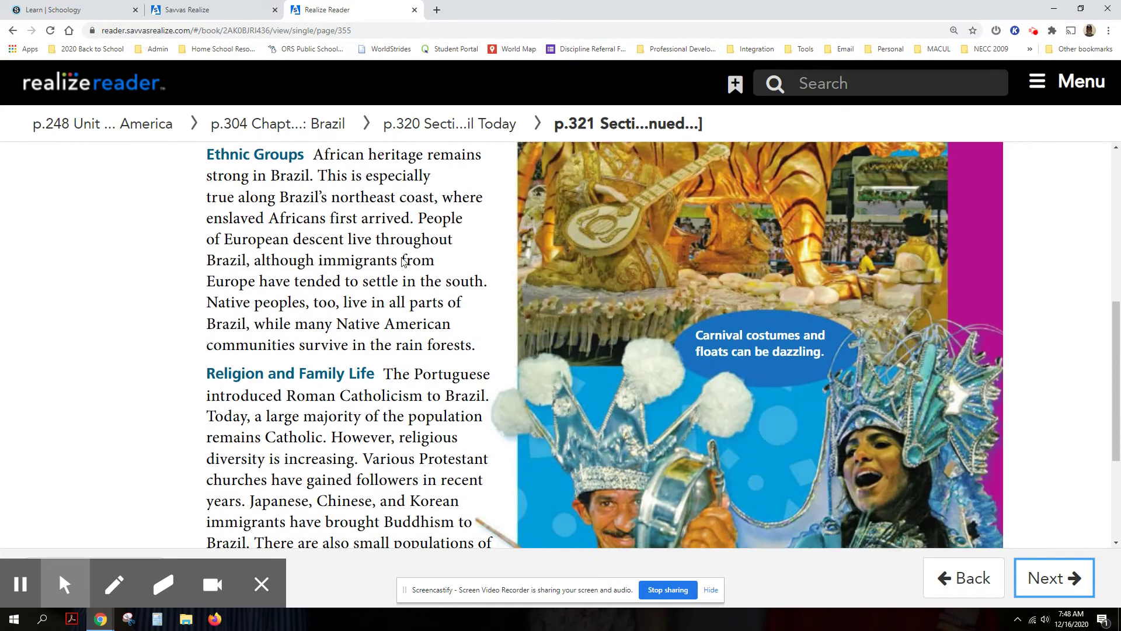
{"action": "scroll", "coordinate": [388, 345], "scroll_direction": "up", "scroll_amount": 10}
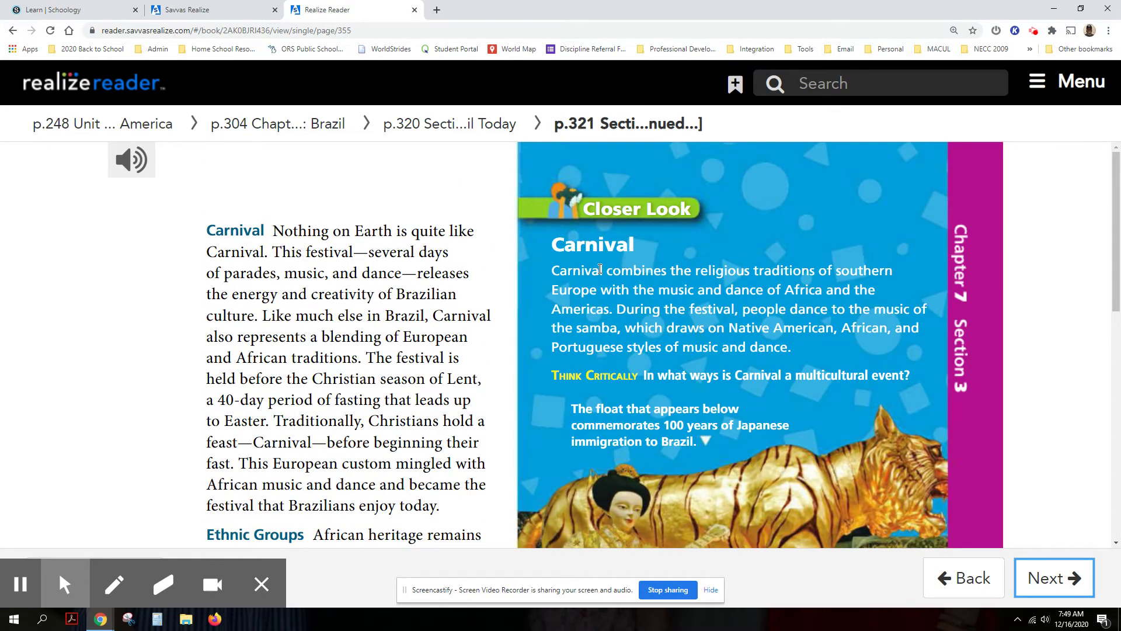
{"action": "scroll", "coordinate": [599, 269], "scroll_direction": "down", "scroll_amount": 9}
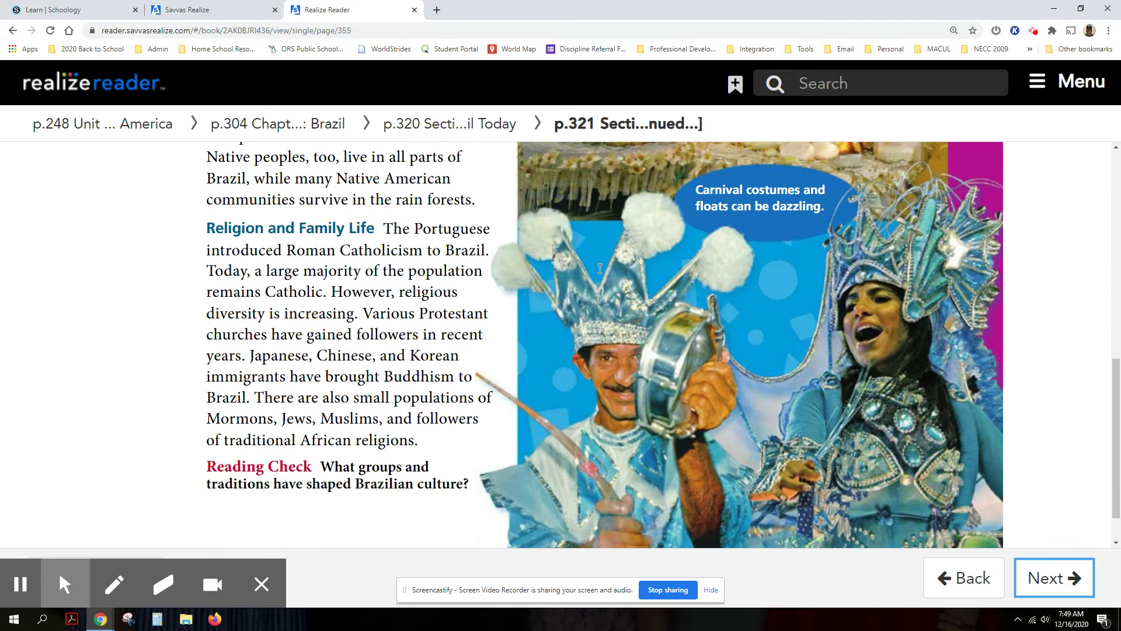
{"action": "scroll", "coordinate": [599, 269], "scroll_direction": "down", "scroll_amount": 1}
{"action": "left_click", "coordinate": [1045, 579]}
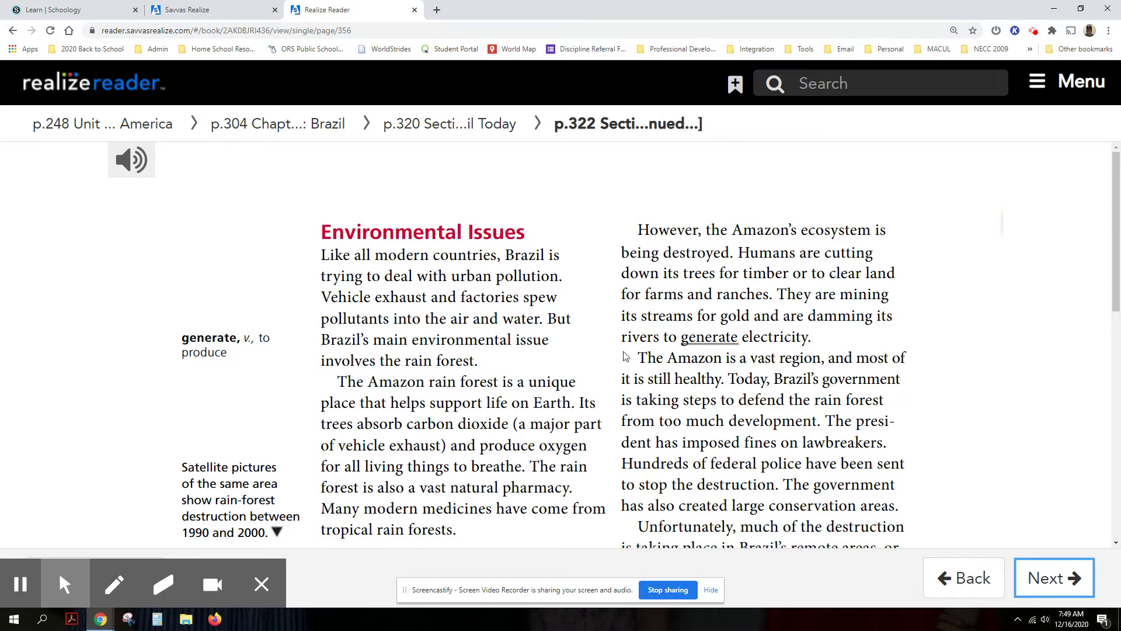
Review page 322's Environmental Issues text and advance to page 323
{"action": "scroll", "coordinate": [590, 403], "scroll_direction": "down", "scroll_amount": 10}
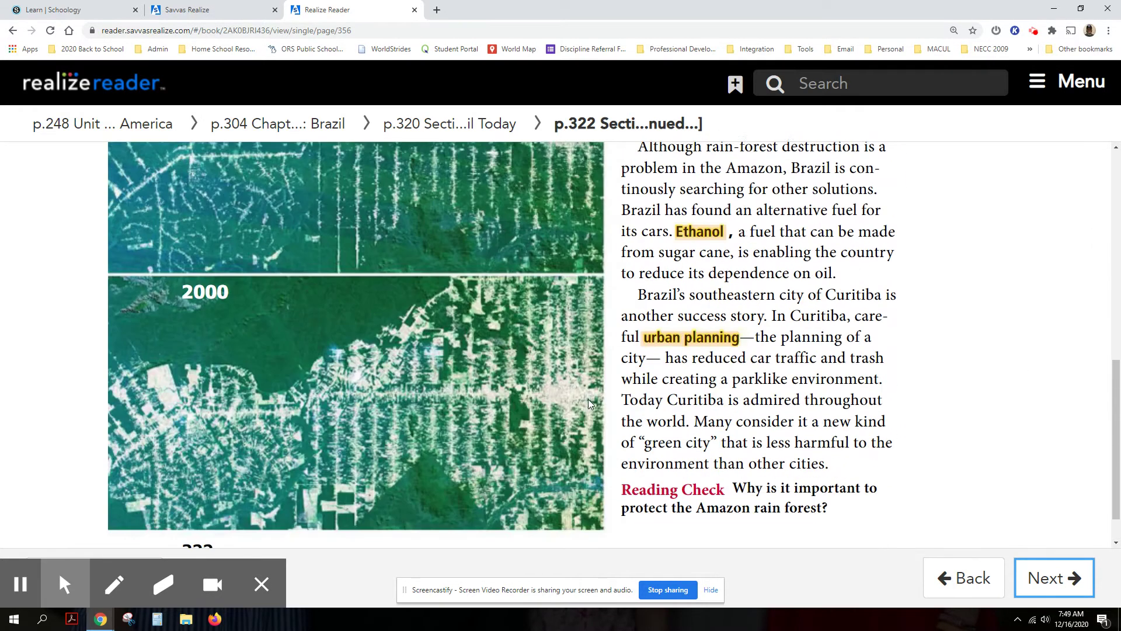
{"action": "scroll", "coordinate": [590, 403], "scroll_direction": "up", "scroll_amount": 10}
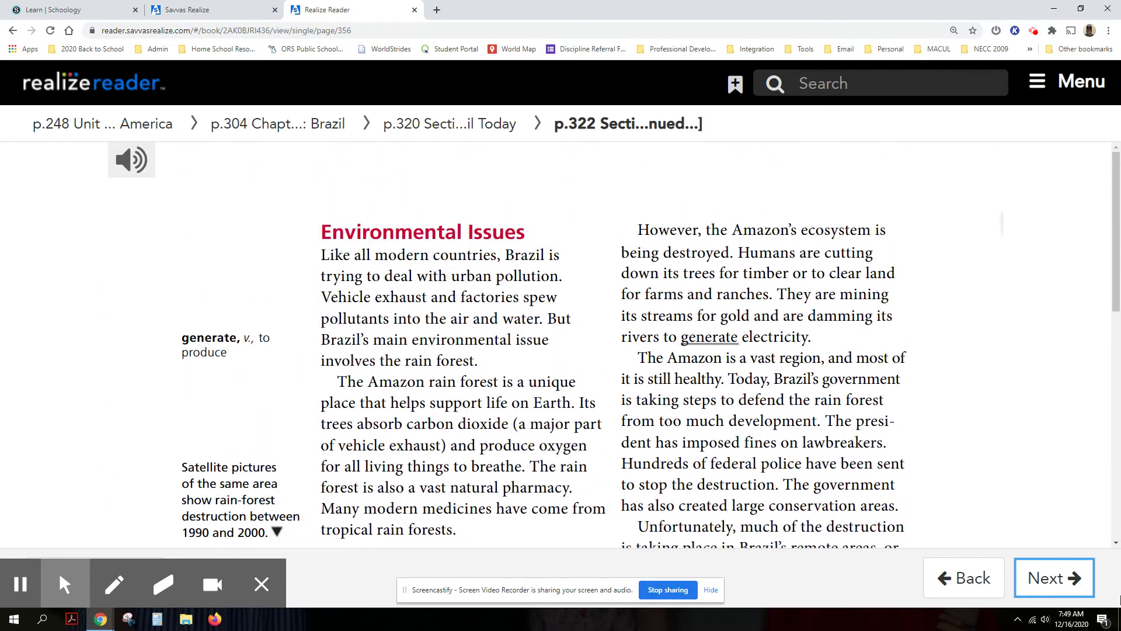
{"action": "left_click", "coordinate": [1047, 588]}
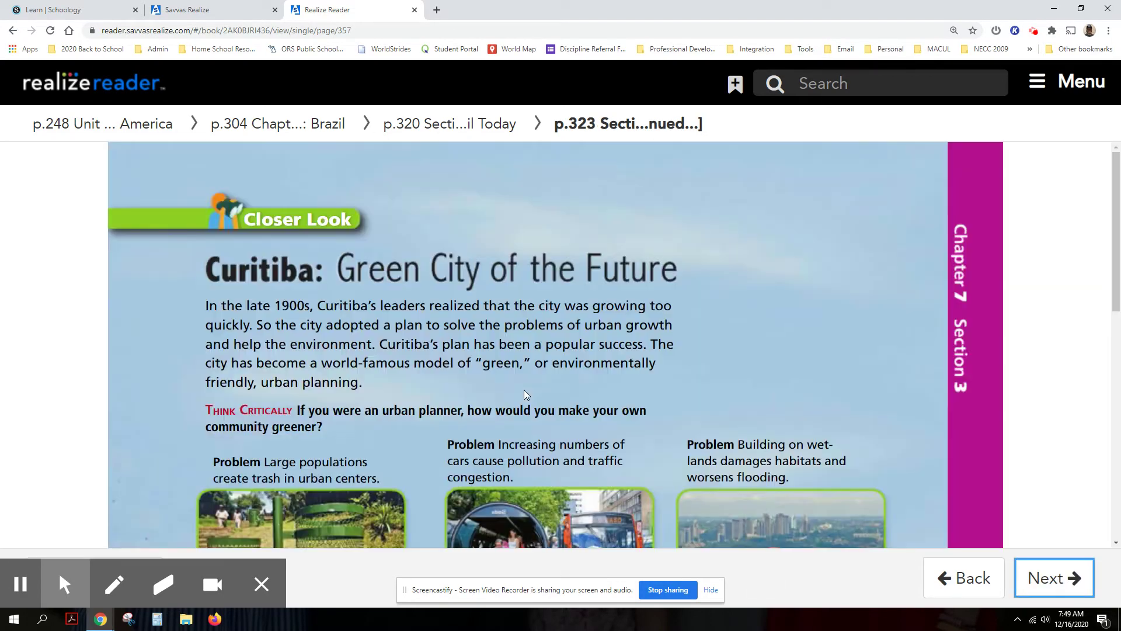
Read through the Curitiba: Green City of the Future problems and solutions
{"action": "scroll", "coordinate": [501, 386], "scroll_direction": "down", "scroll_amount": 10}
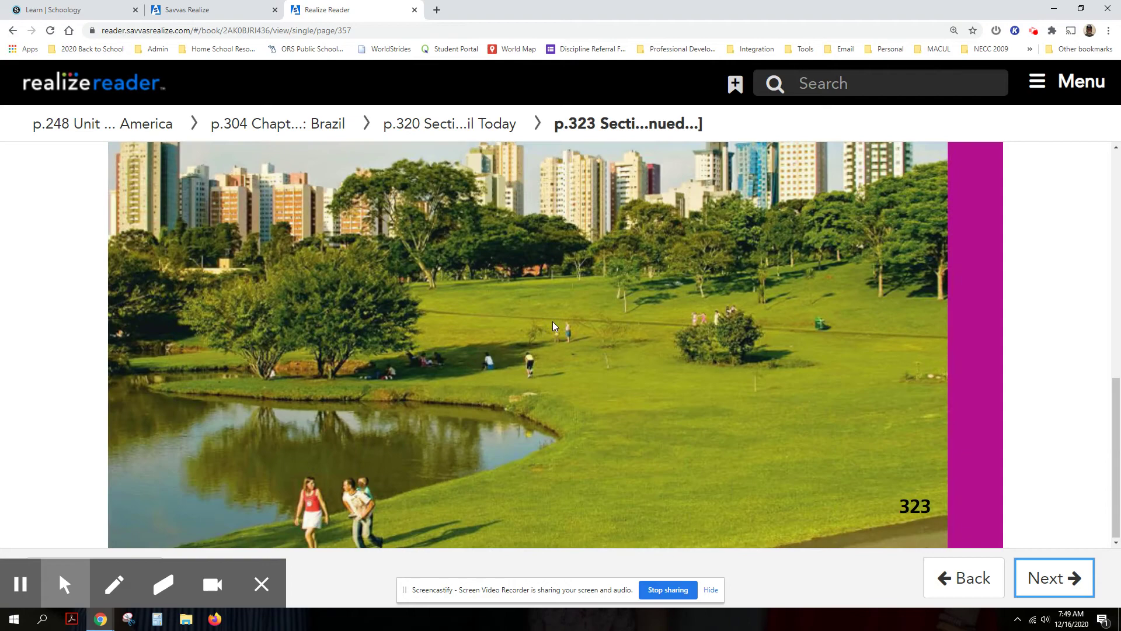
{"action": "scroll", "coordinate": [471, 353], "scroll_direction": "up", "scroll_amount": 5}
{"action": "scroll", "coordinate": [474, 321], "scroll_direction": "up", "scroll_amount": 5}
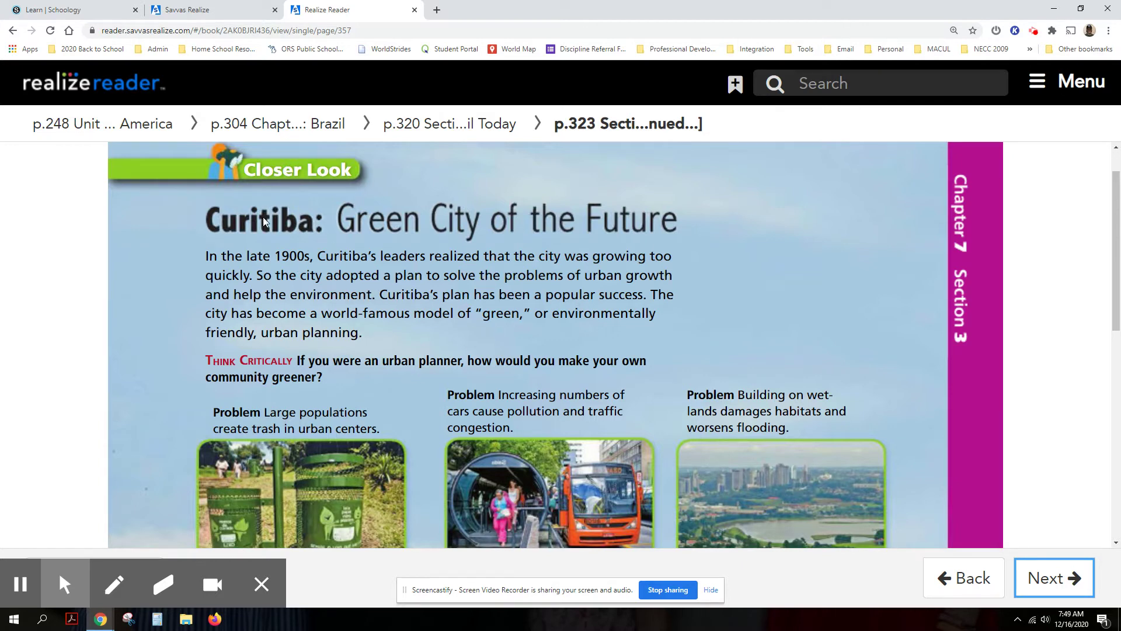
{"action": "scroll", "coordinate": [706, 394], "scroll_direction": "down", "scroll_amount": 4}
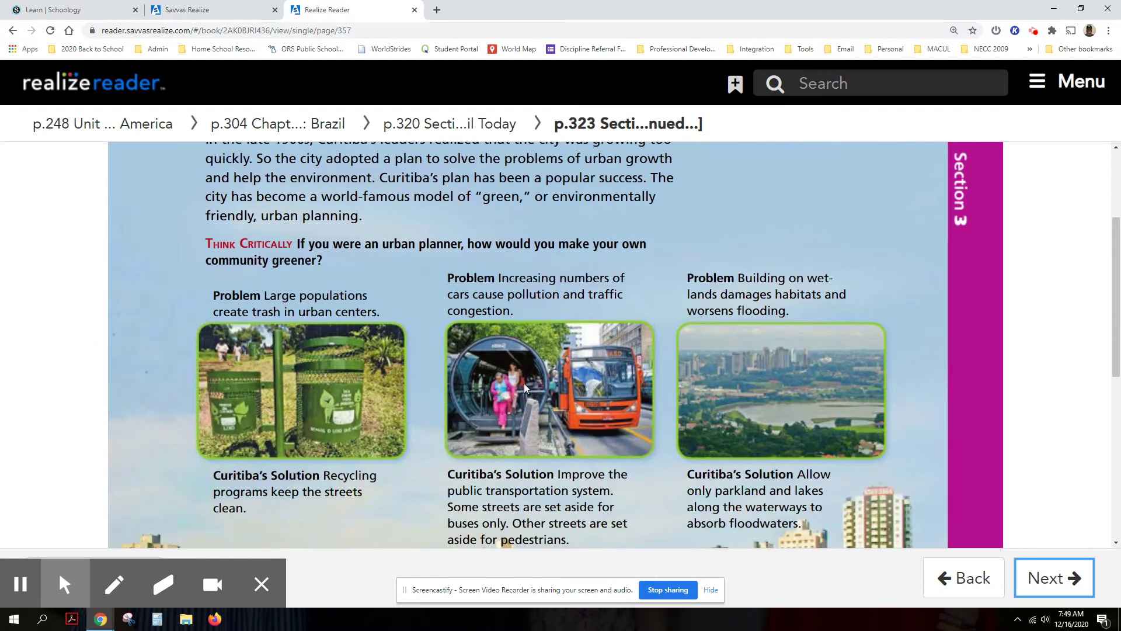
{"action": "scroll", "coordinate": [548, 381], "scroll_direction": "down", "scroll_amount": 5}
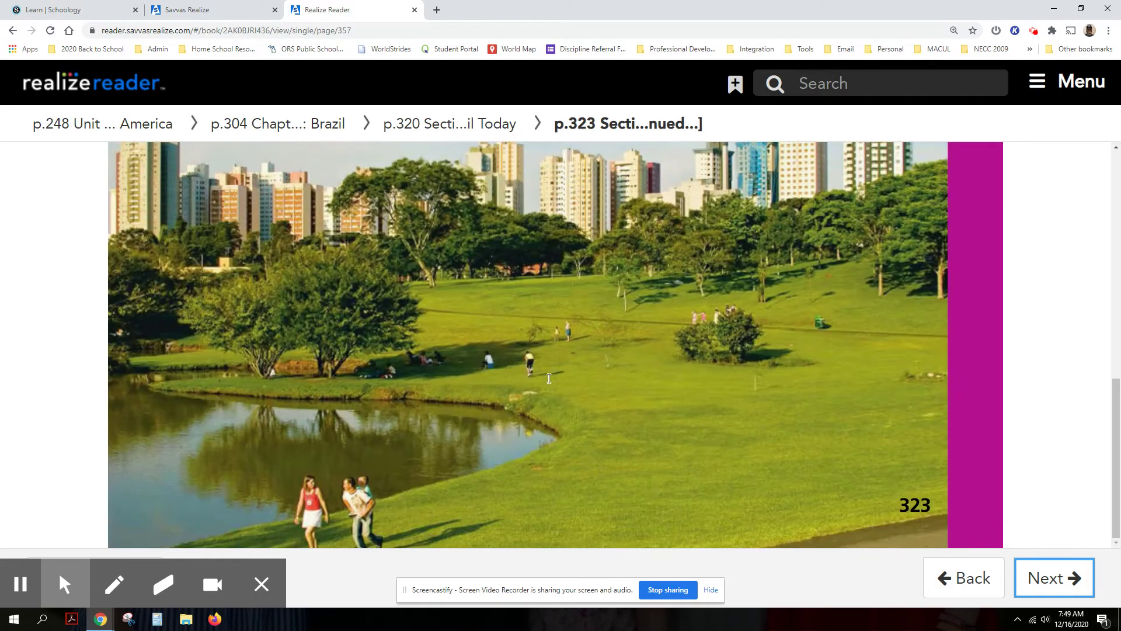
{"action": "scroll", "coordinate": [549, 382], "scroll_direction": "up", "scroll_amount": 10}
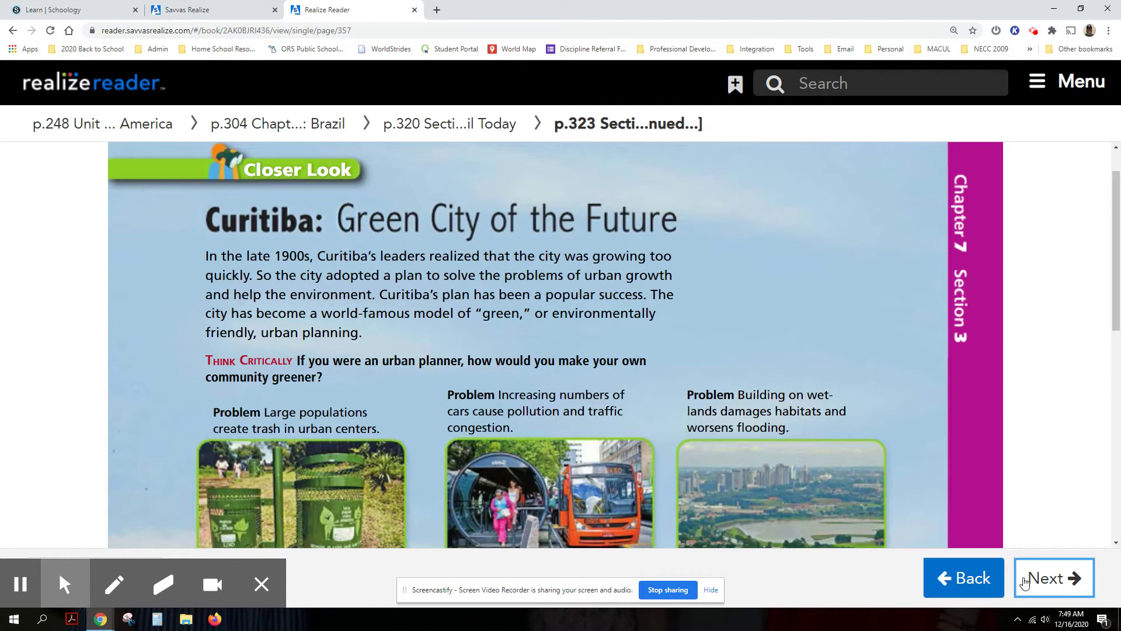
Review page 324's Brazil economy charts and A Growing Economy, then continue to page 325
{"action": "left_click", "coordinate": [1042, 578]}
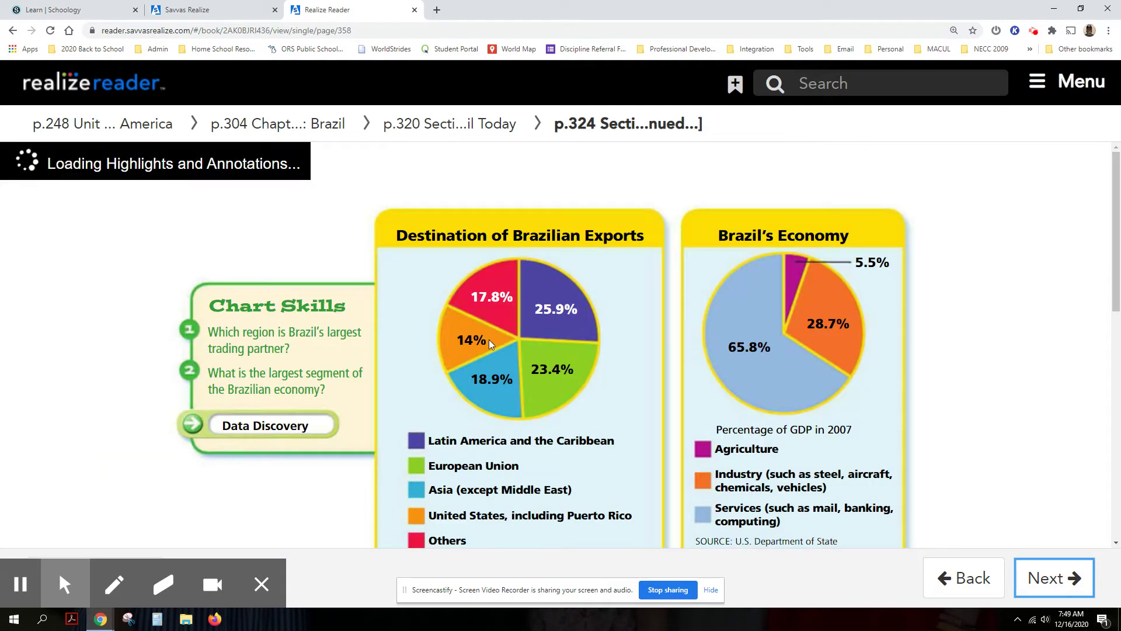
{"action": "scroll", "coordinate": [491, 344], "scroll_direction": "down", "scroll_amount": 6}
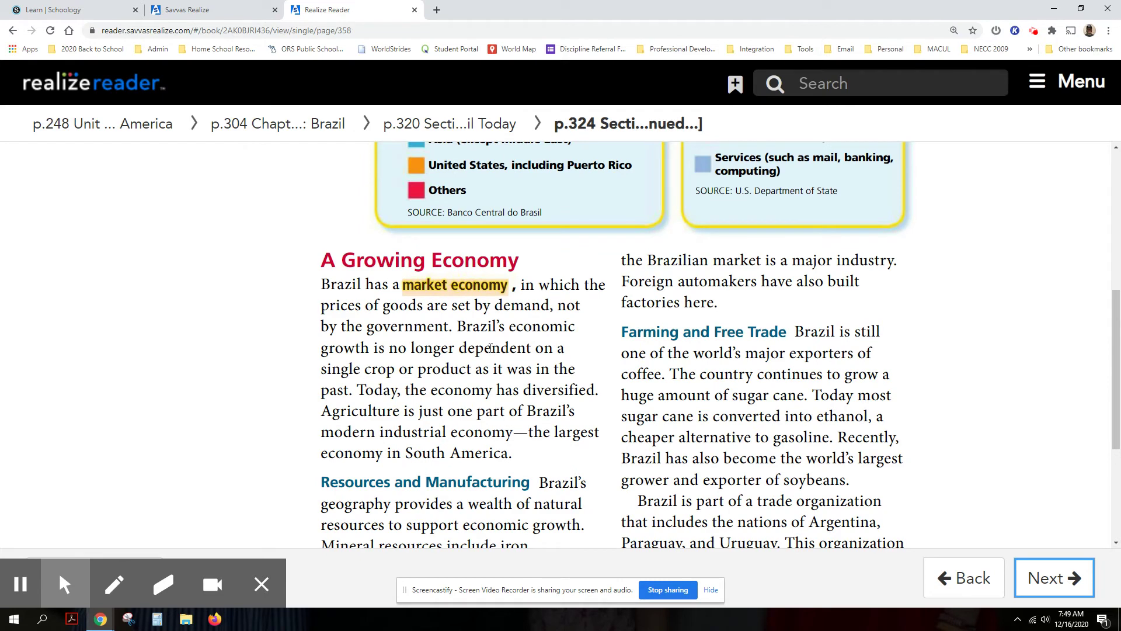
{"action": "scroll", "coordinate": [490, 348], "scroll_direction": "up", "scroll_amount": 3}
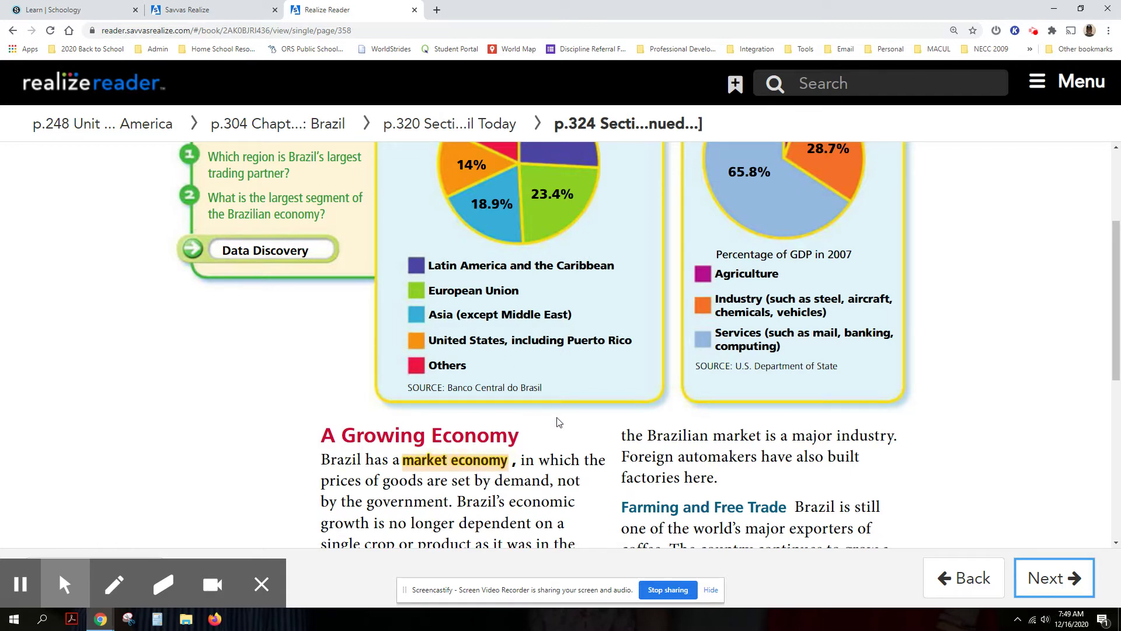
{"action": "scroll", "coordinate": [558, 360], "scroll_direction": "down", "scroll_amount": 1}
{"action": "scroll", "coordinate": [559, 360], "scroll_direction": "up", "scroll_amount": 3}
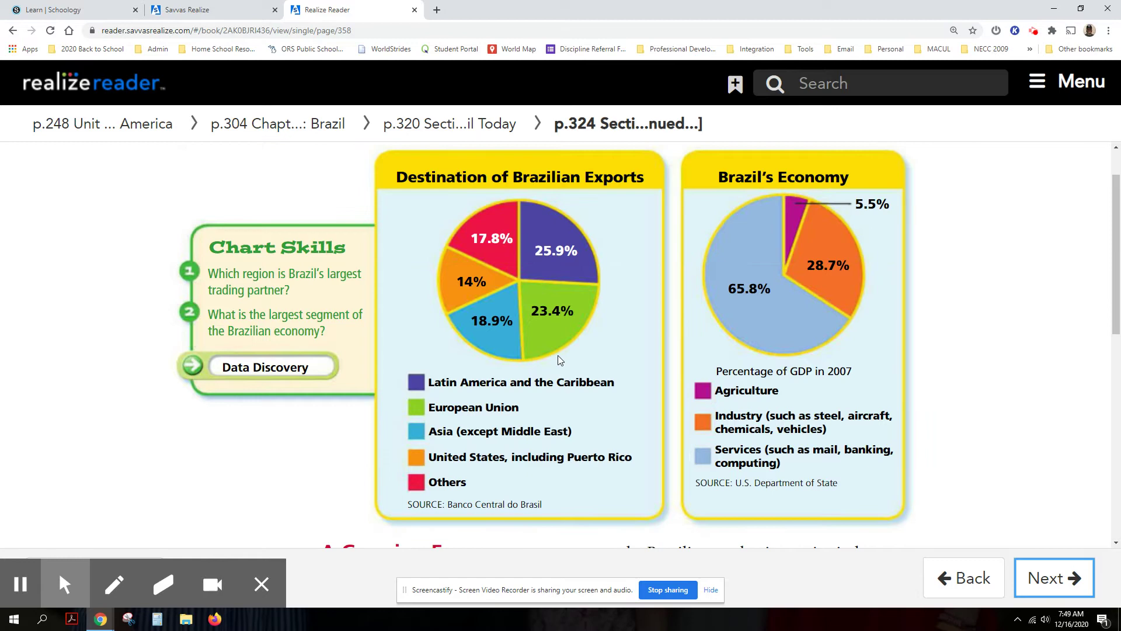
{"action": "scroll", "coordinate": [559, 360], "scroll_direction": "down", "scroll_amount": 2}
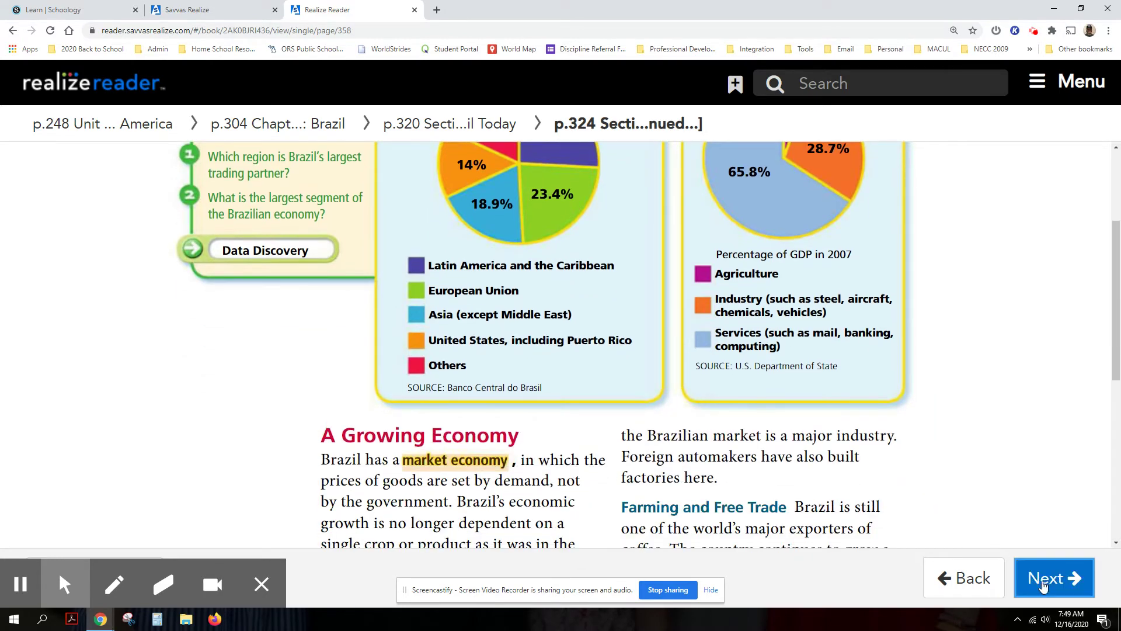
{"action": "left_click", "coordinate": [1053, 578]}
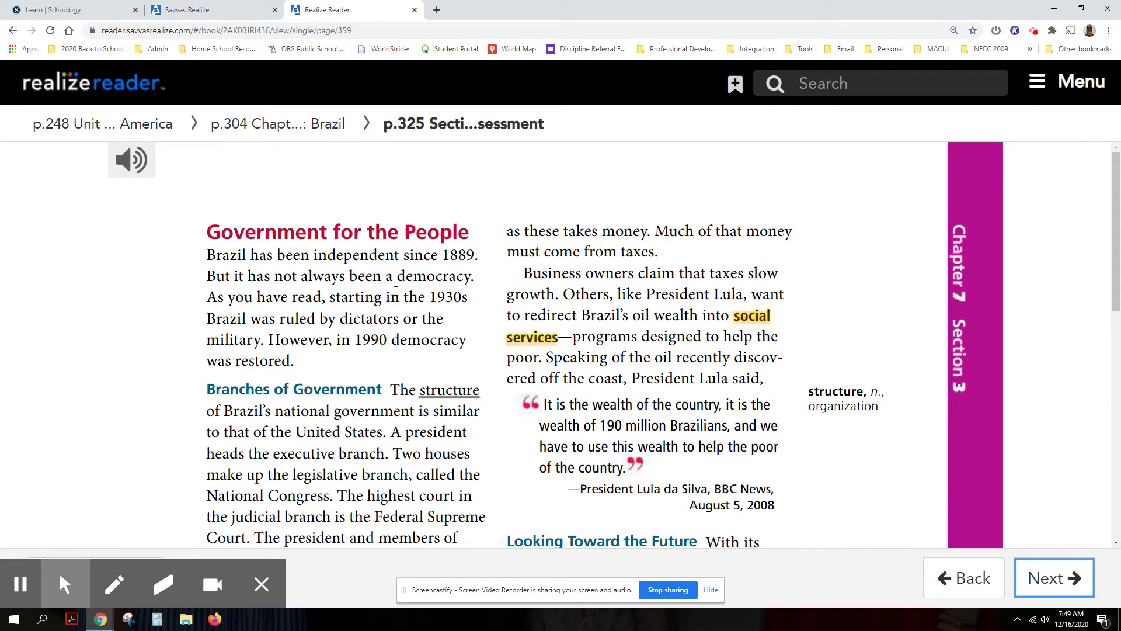
Read page 325, Government for the People, then return to the Schoology Learn tab
{"action": "scroll", "coordinate": [374, 316], "scroll_direction": "down", "scroll_amount": 4}
{"action": "scroll", "coordinate": [396, 290], "scroll_direction": "down", "scroll_amount": 3}
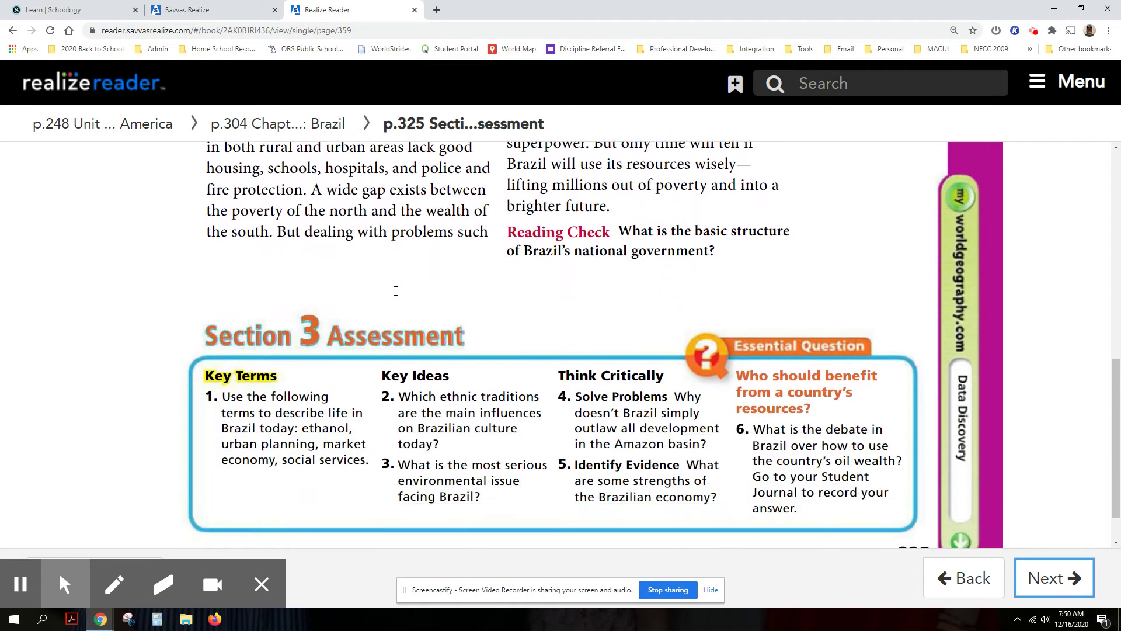
{"action": "scroll", "coordinate": [395, 291], "scroll_direction": "down", "scroll_amount": 2}
{"action": "scroll", "coordinate": [396, 291], "scroll_direction": "up", "scroll_amount": 8}
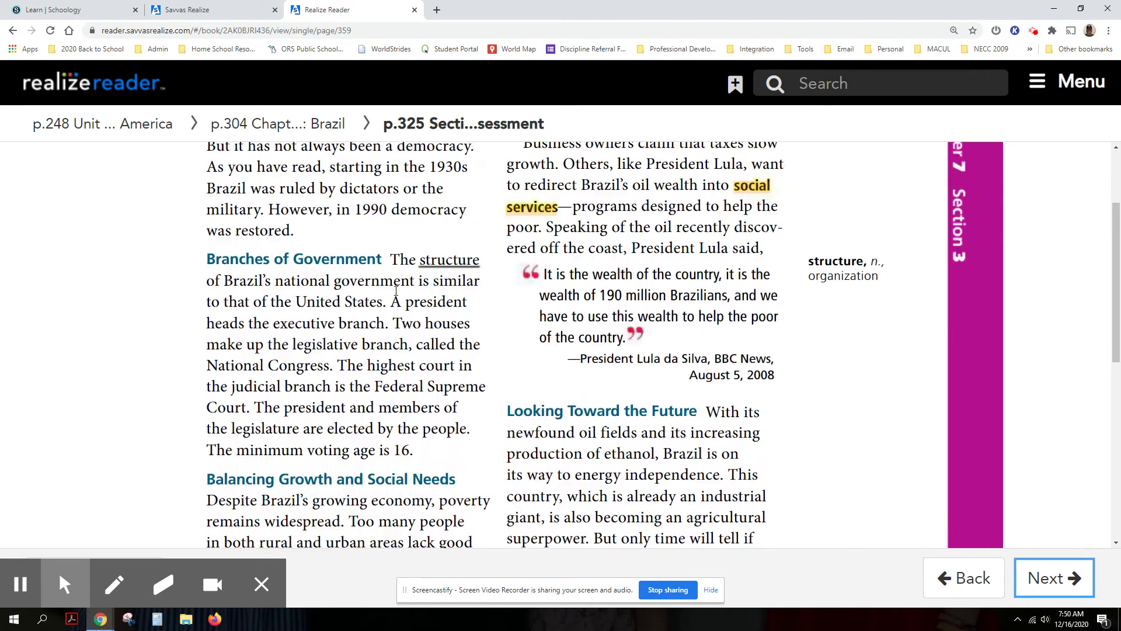
{"action": "scroll", "coordinate": [396, 291], "scroll_direction": "up", "scroll_amount": 2}
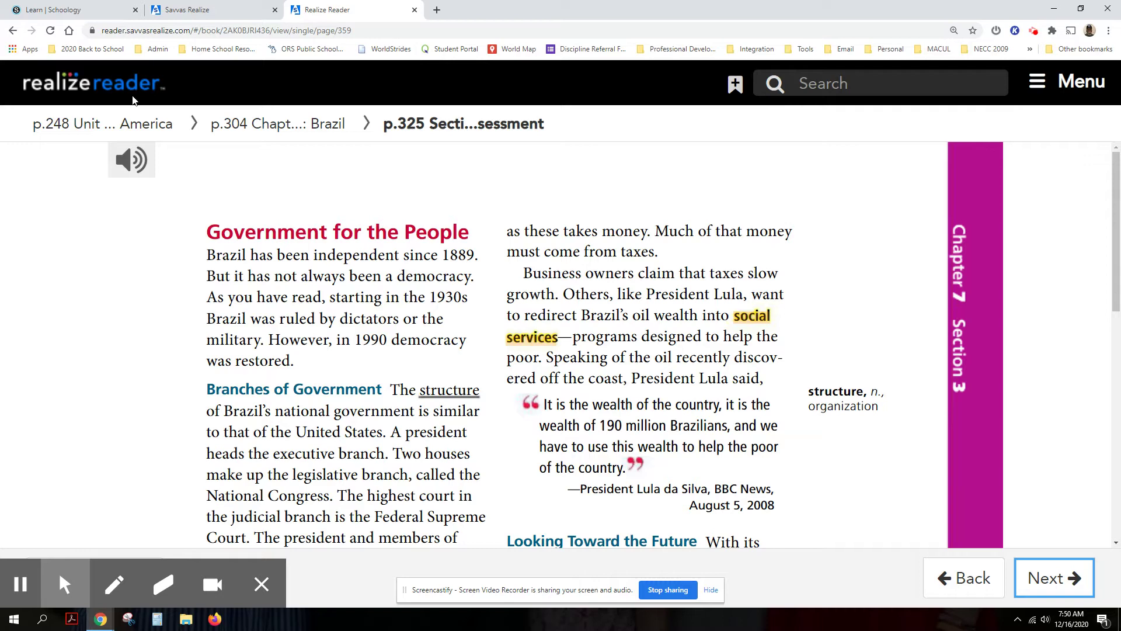
{"action": "left_click", "coordinate": [86, 12]}
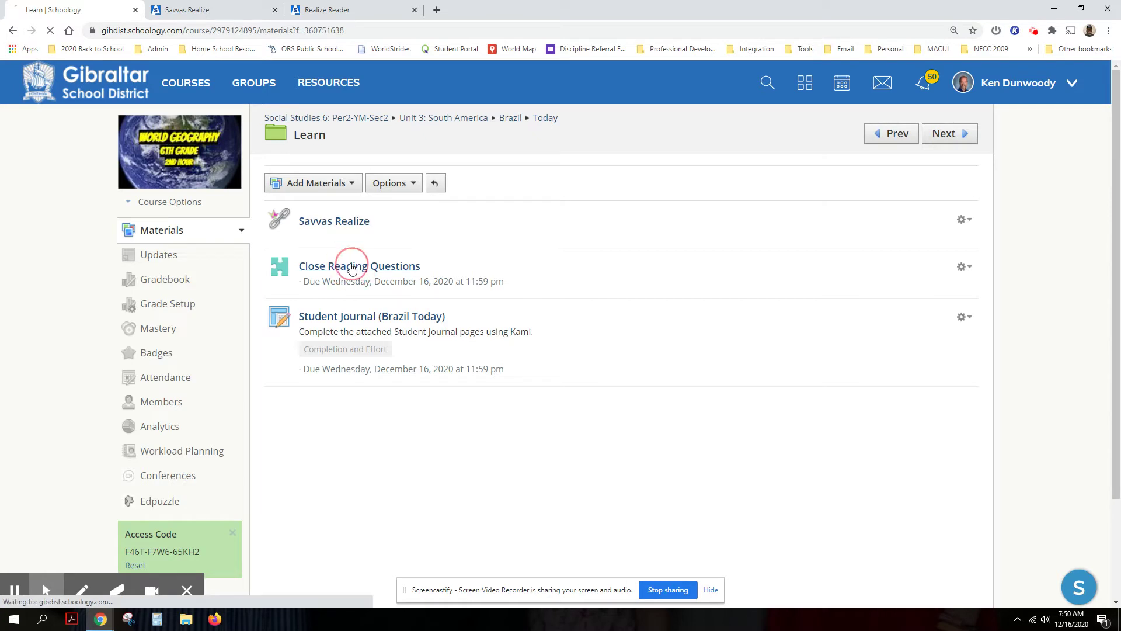
Open the Close Reading Questions assessment in student preview
{"action": "left_click", "coordinate": [353, 269]}
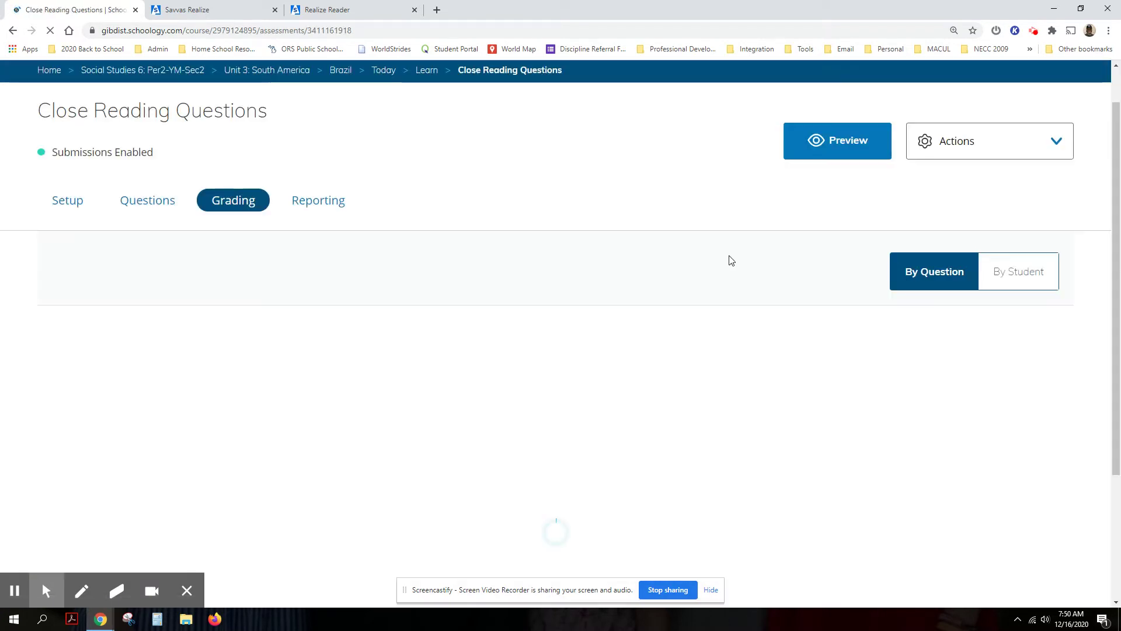
{"action": "left_click", "coordinate": [844, 154]}
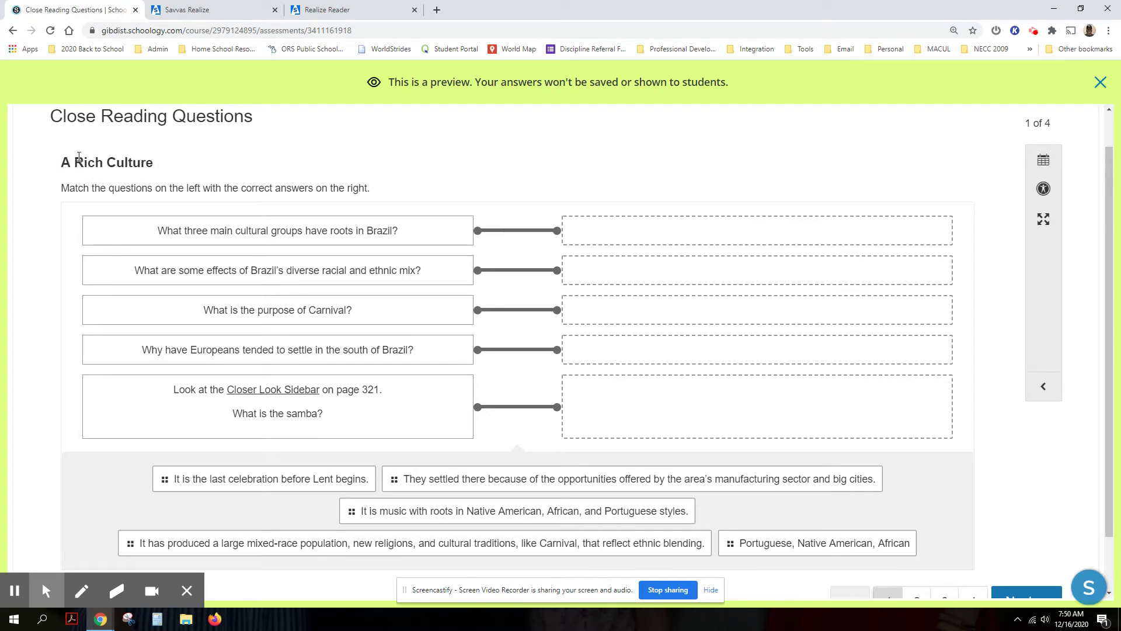
{"action": "scroll", "coordinate": [533, 310], "scroll_direction": "down", "scroll_amount": 2}
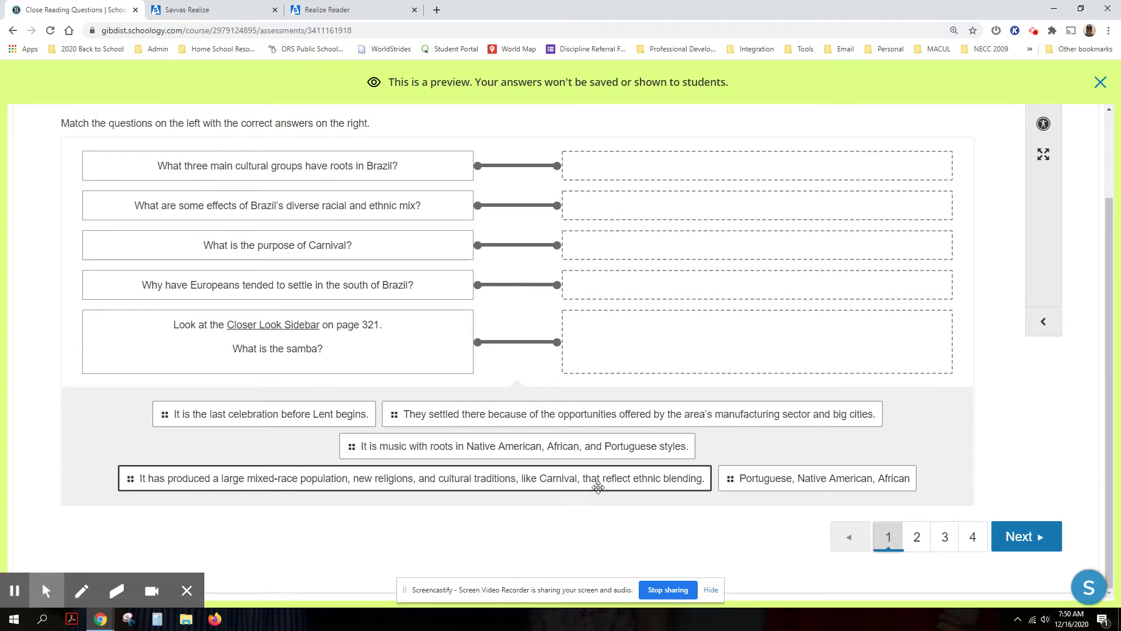
Step through questions 2, 3 and 4, glancing back at the textbook page
{"action": "left_click", "coordinate": [909, 545]}
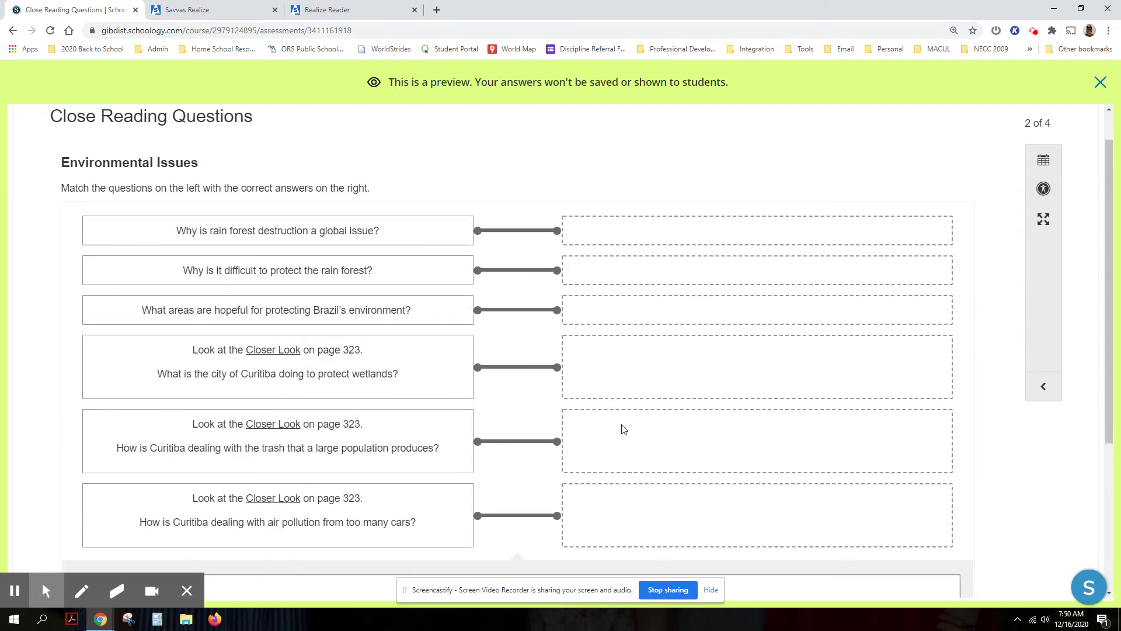
{"action": "scroll", "coordinate": [362, 201], "scroll_direction": "down", "scroll_amount": 2}
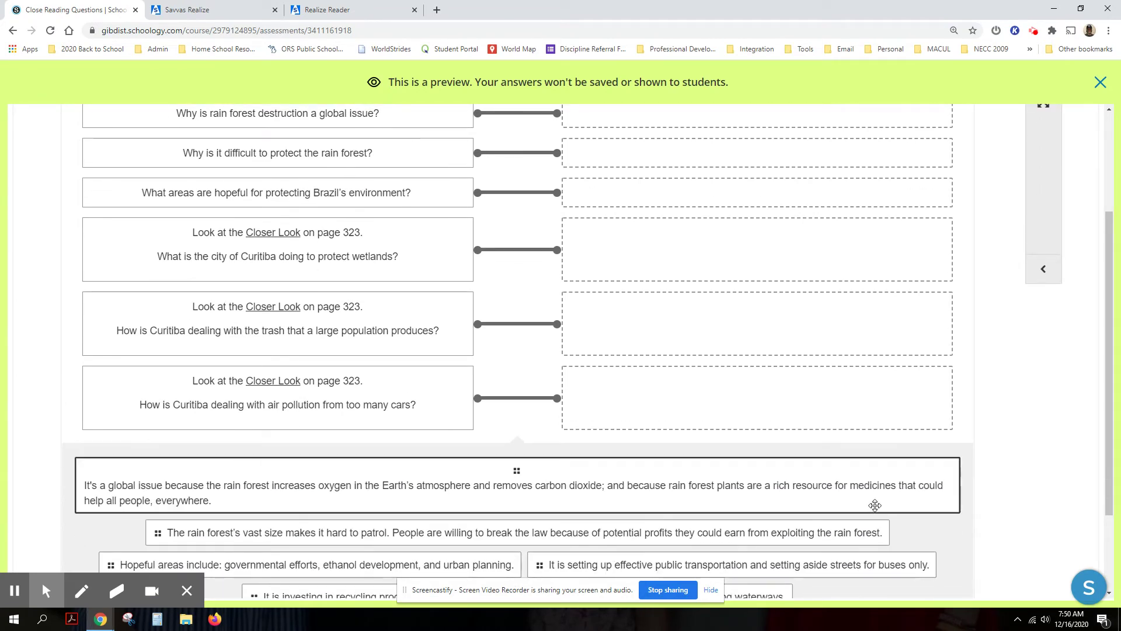
{"action": "scroll", "coordinate": [874, 502], "scroll_direction": "down", "scroll_amount": 2}
{"action": "left_click", "coordinate": [945, 537]}
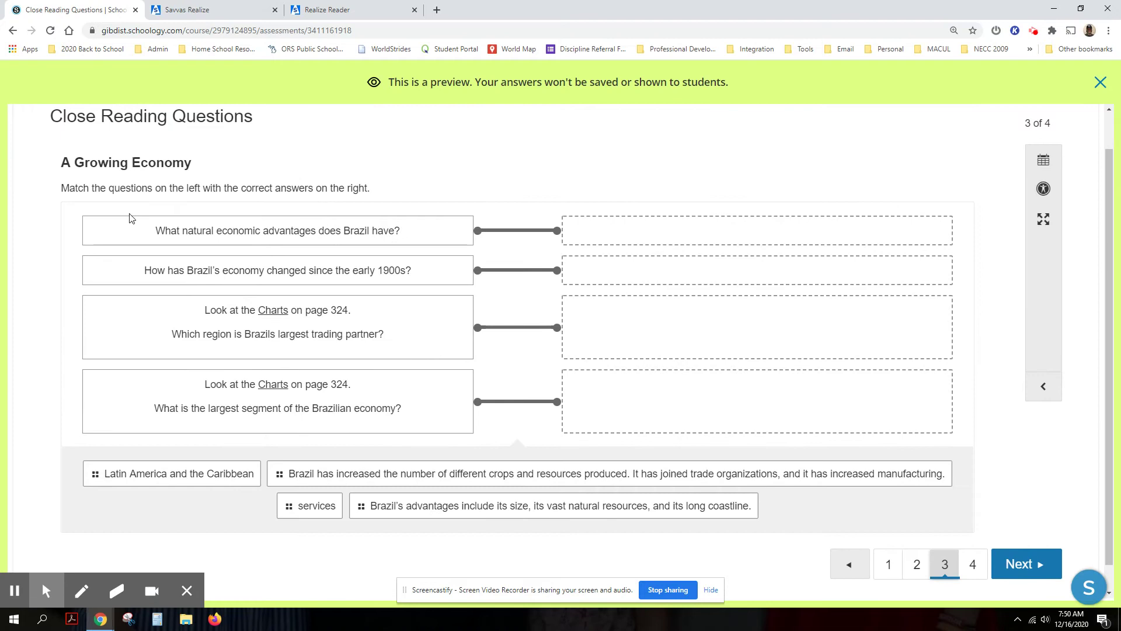
{"action": "left_click", "coordinate": [972, 564]}
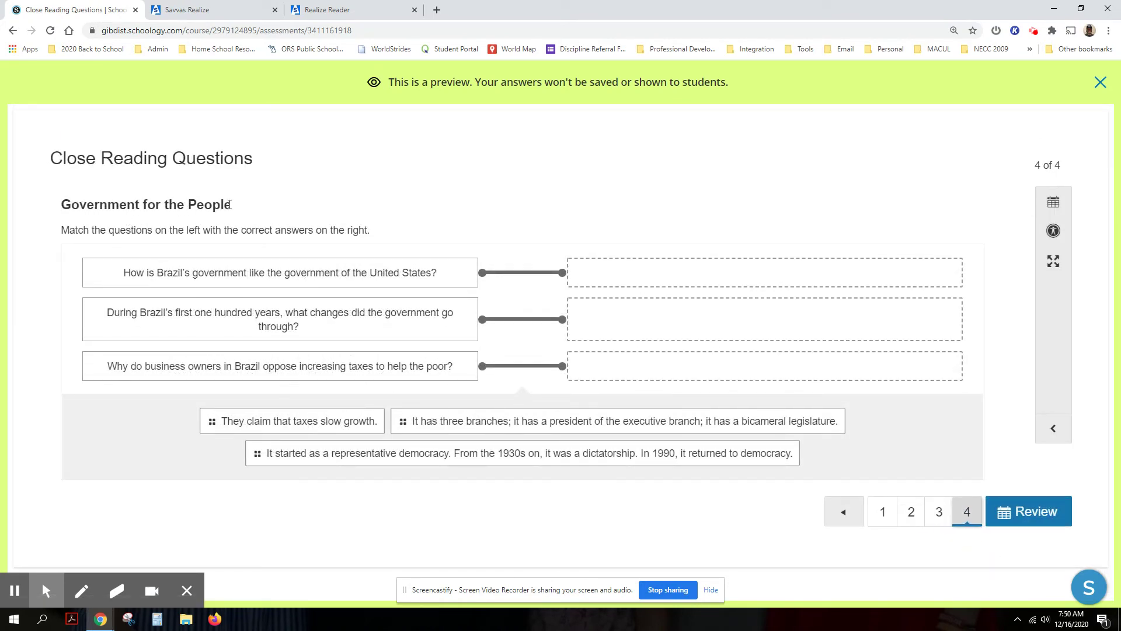
{"action": "left_click_drag", "start_coordinate": [759, 421], "coordinate": [590, 338]}
{"action": "left_click", "coordinate": [350, 10]}
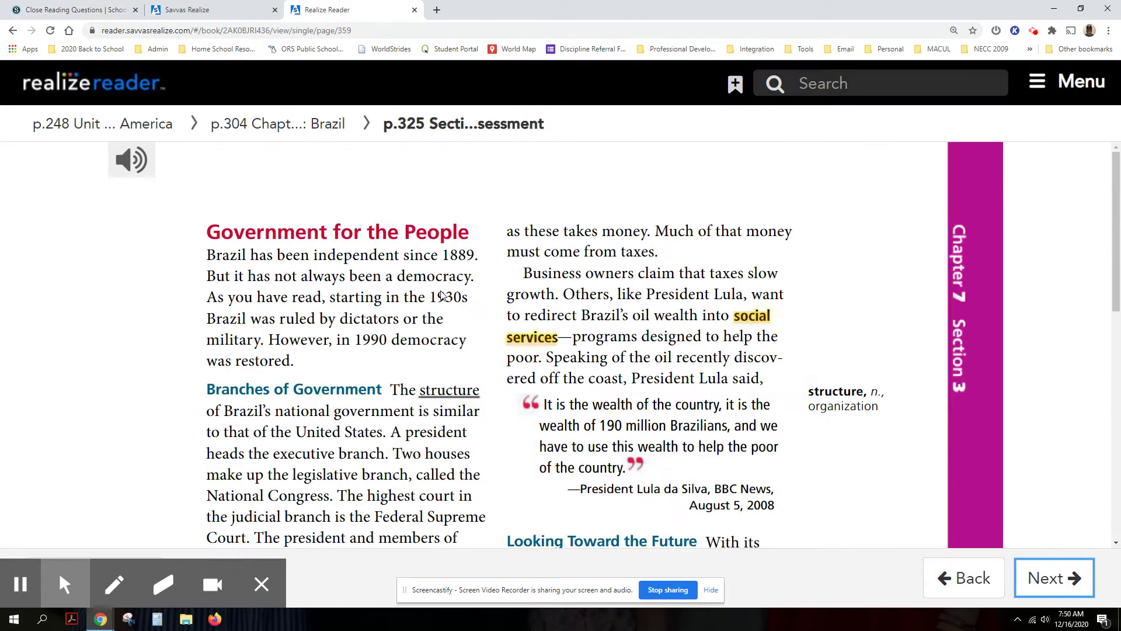
{"action": "left_click", "coordinate": [87, 8]}
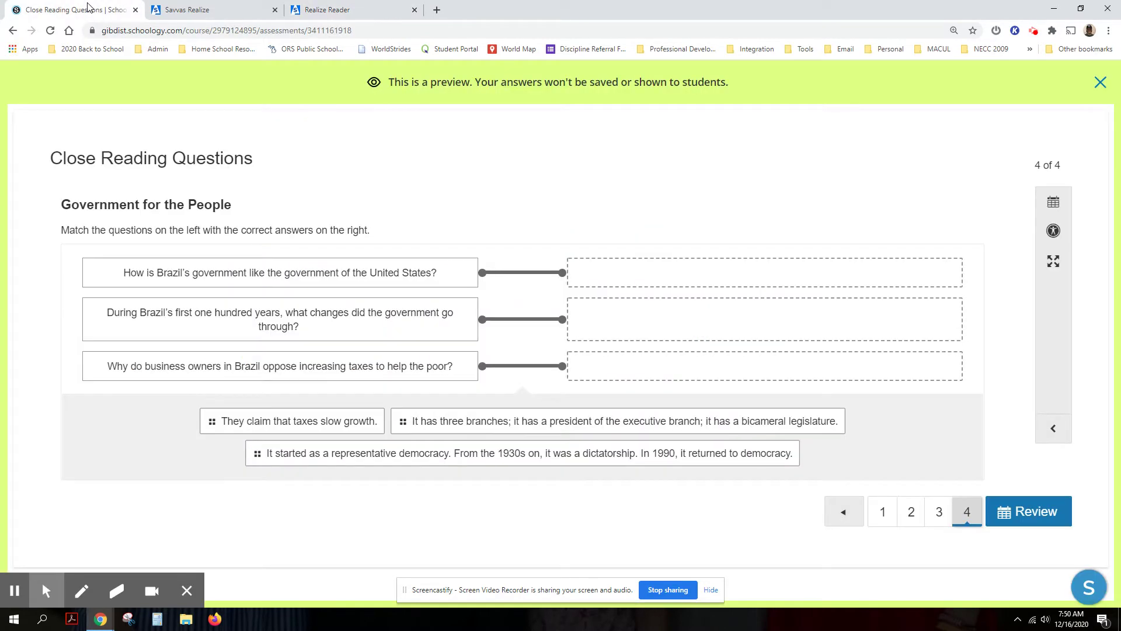
Exit the preview, go back to Learn, and open Student Journal (Brazil Today) in Kami
{"action": "left_click", "coordinate": [1100, 83]}
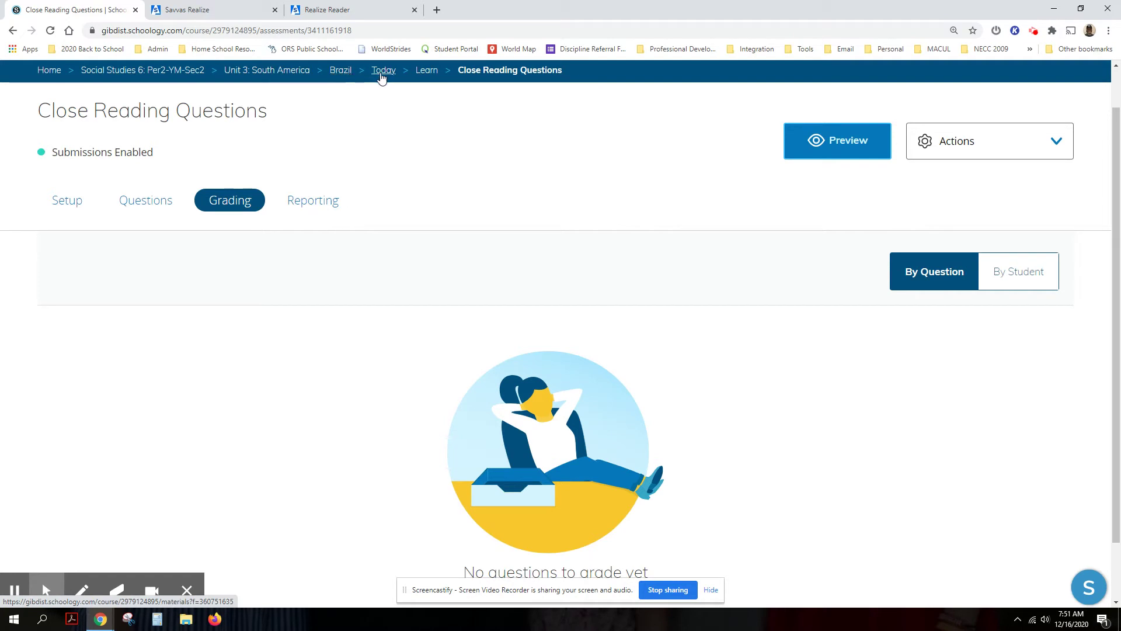
{"action": "left_click", "coordinate": [425, 70]}
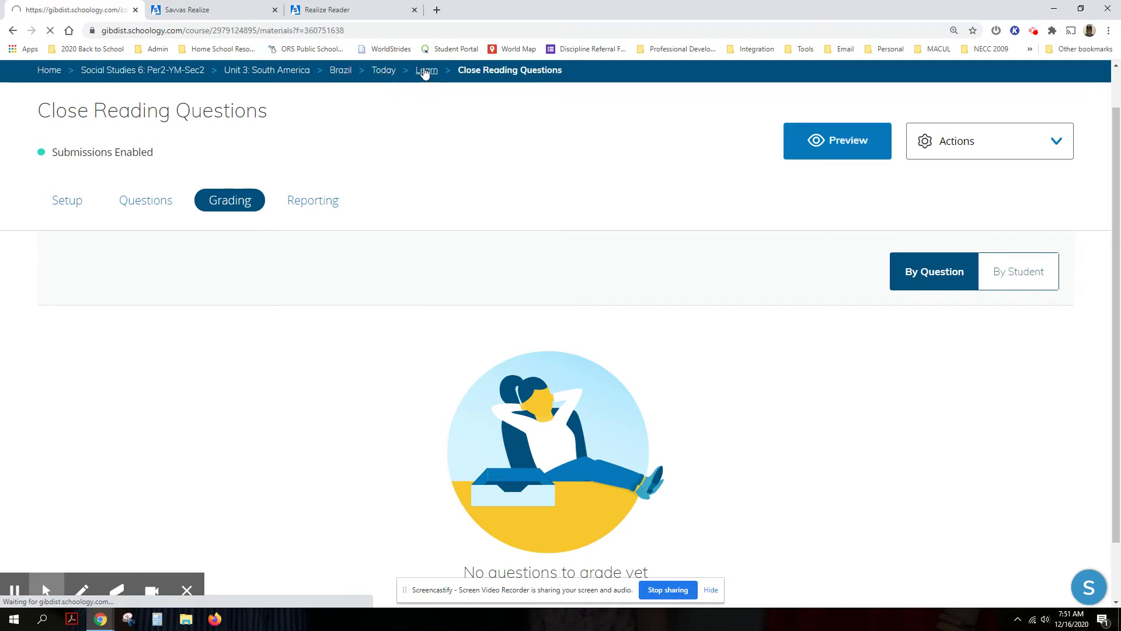
{"action": "left_click", "coordinate": [378, 320]}
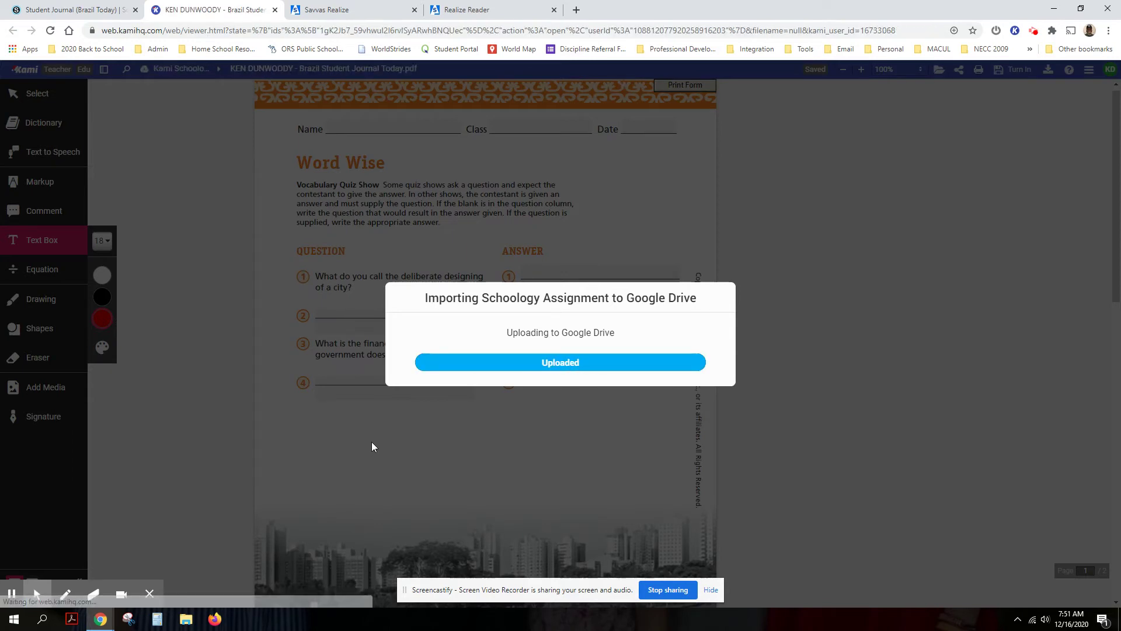
Scroll the Kami journal from the Word Wise quiz down to page 2's Take Notes table
{"action": "scroll", "coordinate": [406, 437], "scroll_direction": "up", "scroll_amount": 4}
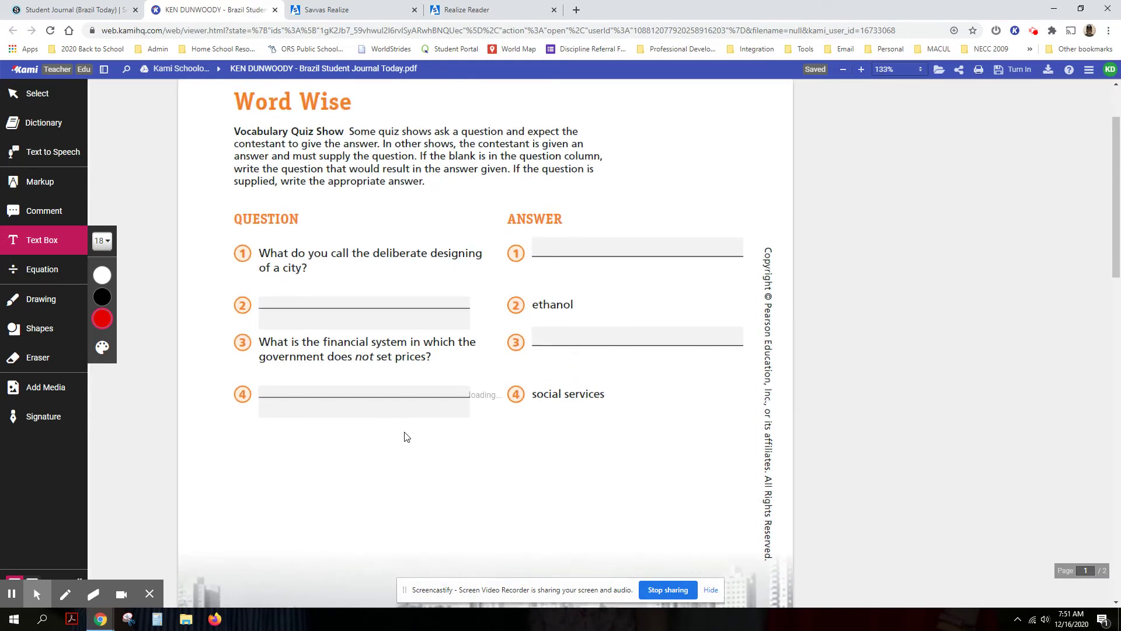
{"action": "scroll", "coordinate": [403, 435], "scroll_direction": "up", "scroll_amount": 1}
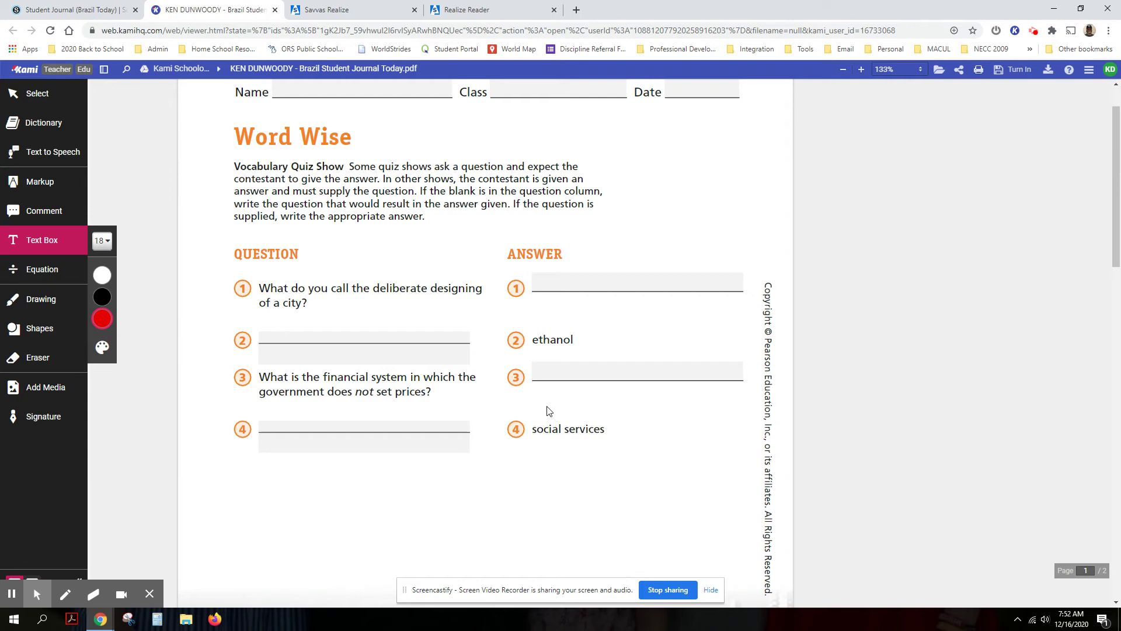
{"action": "scroll", "coordinate": [428, 347], "scroll_direction": "down", "scroll_amount": 2}
{"action": "scroll", "coordinate": [401, 223], "scroll_direction": "down", "scroll_amount": 15}
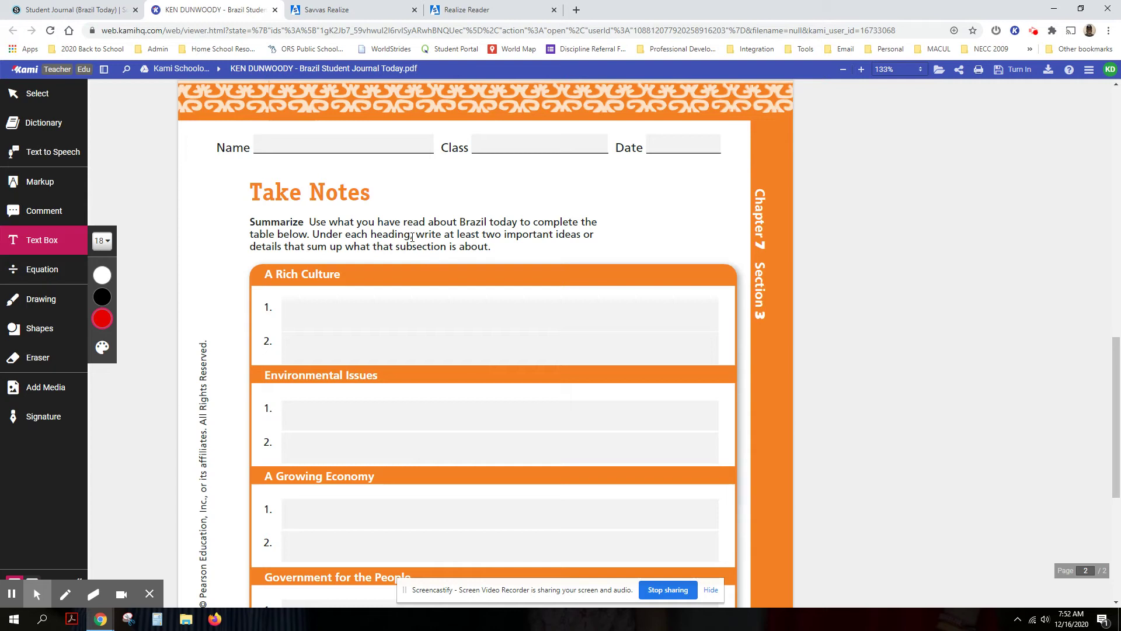
{"action": "scroll", "coordinate": [319, 239], "scroll_direction": "down", "scroll_amount": 1}
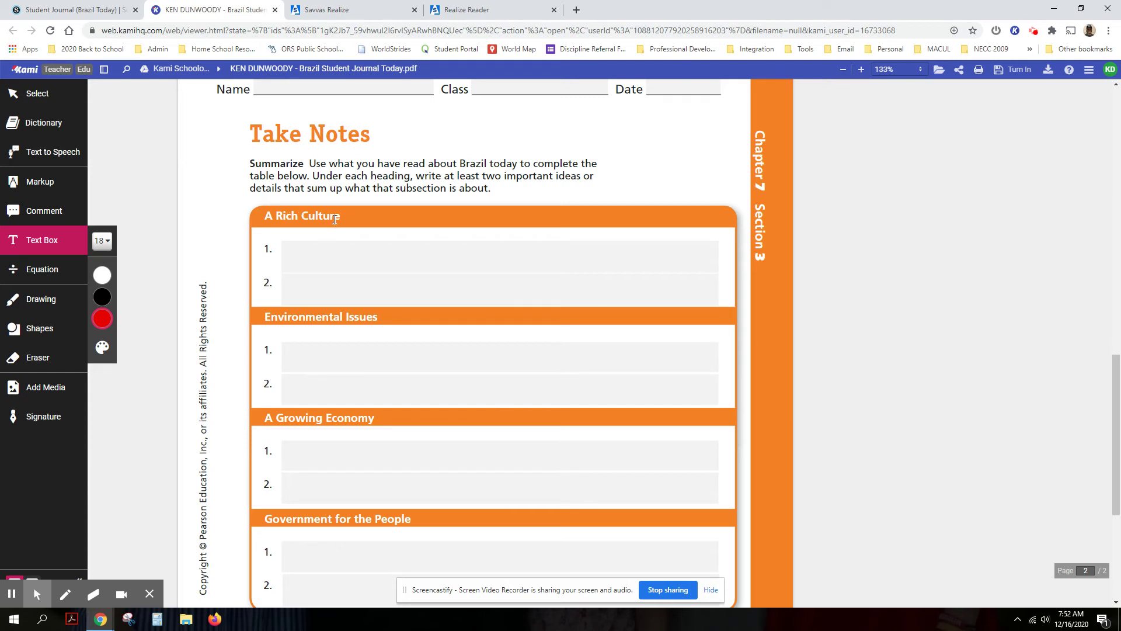
{"action": "scroll", "coordinate": [334, 219], "scroll_direction": "down", "scroll_amount": 1}
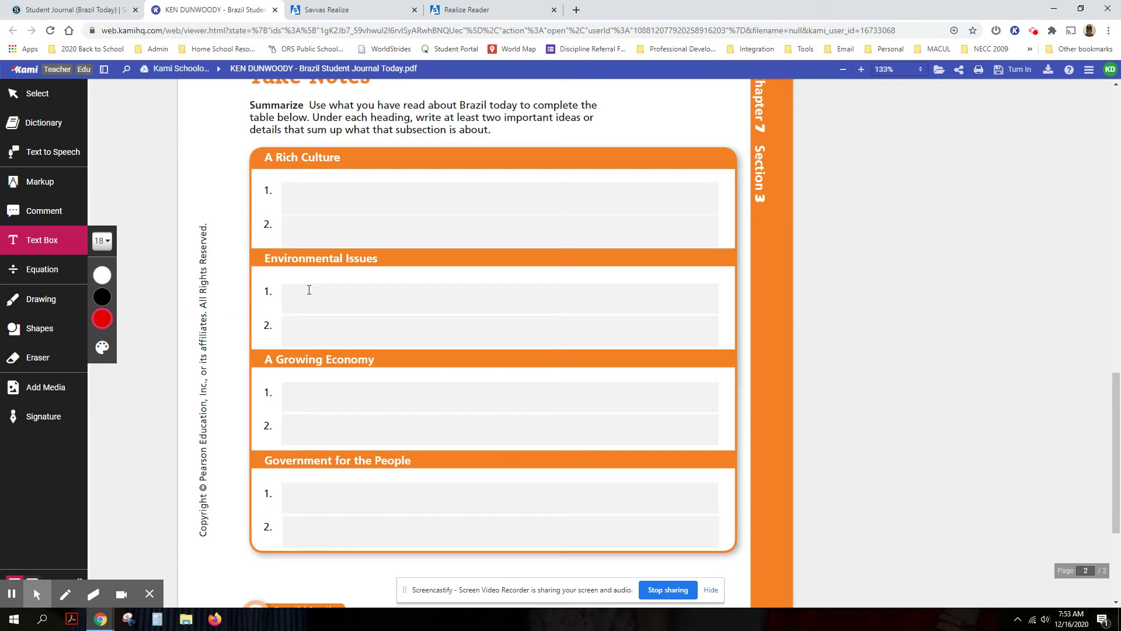
{"action": "scroll", "coordinate": [309, 290], "scroll_direction": "down", "scroll_amount": 4}
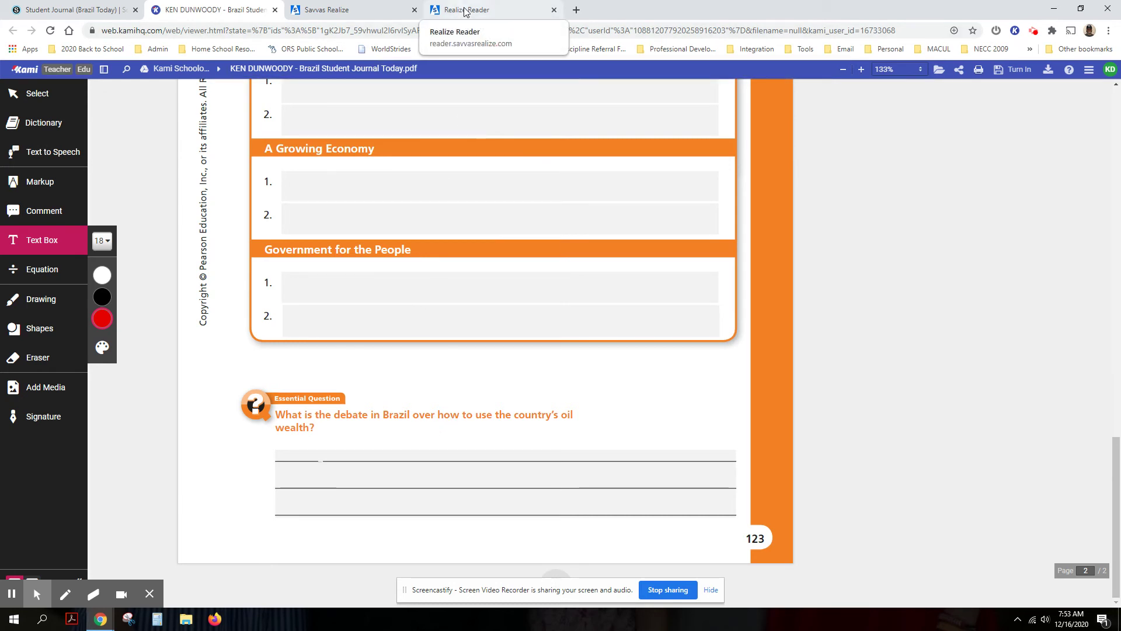
Page the Realize Reader textbook back past the pie charts and Curitiba Green City to Environmental Issues
{"action": "left_click", "coordinate": [465, 11]}
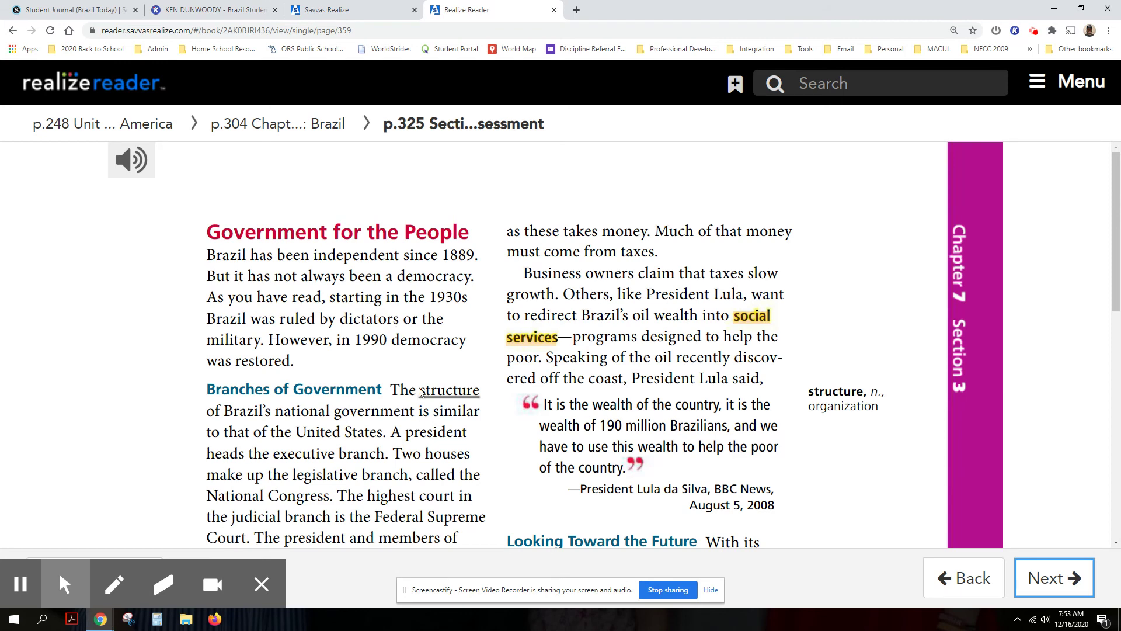
{"action": "left_click", "coordinate": [963, 577]}
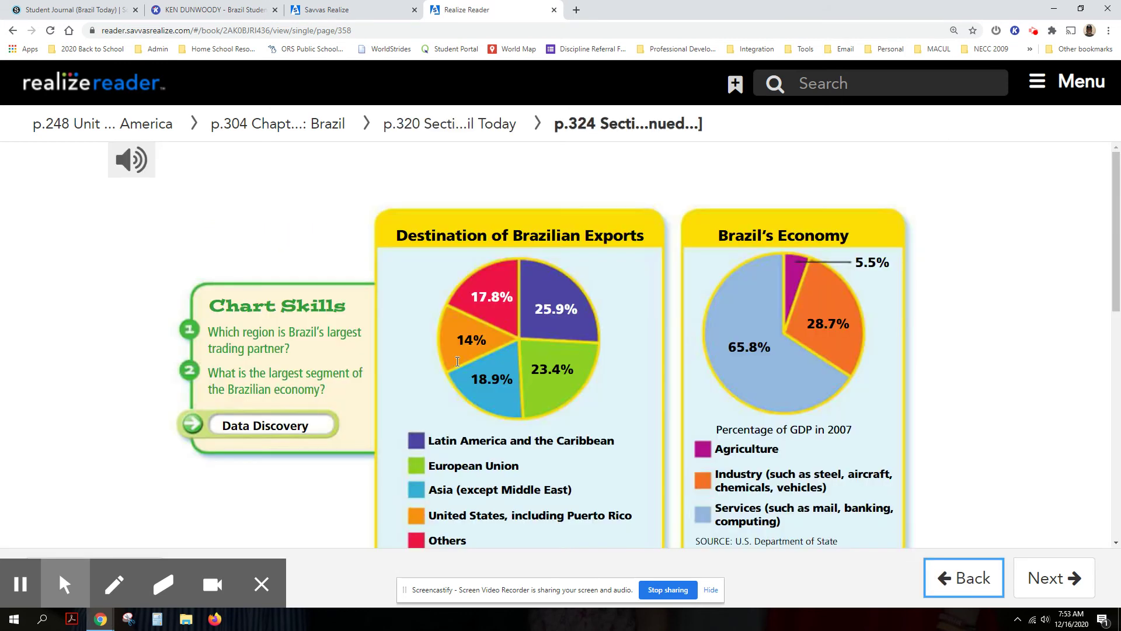
{"action": "scroll", "coordinate": [584, 365], "scroll_direction": "down", "scroll_amount": 8}
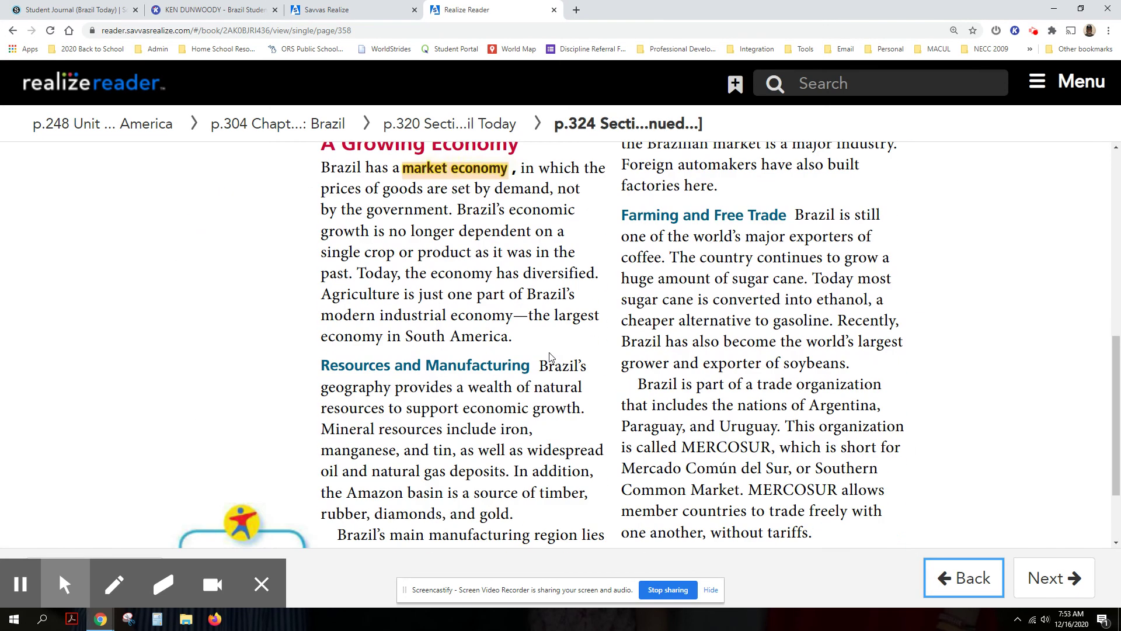
{"action": "scroll", "coordinate": [554, 354], "scroll_direction": "up", "scroll_amount": 1}
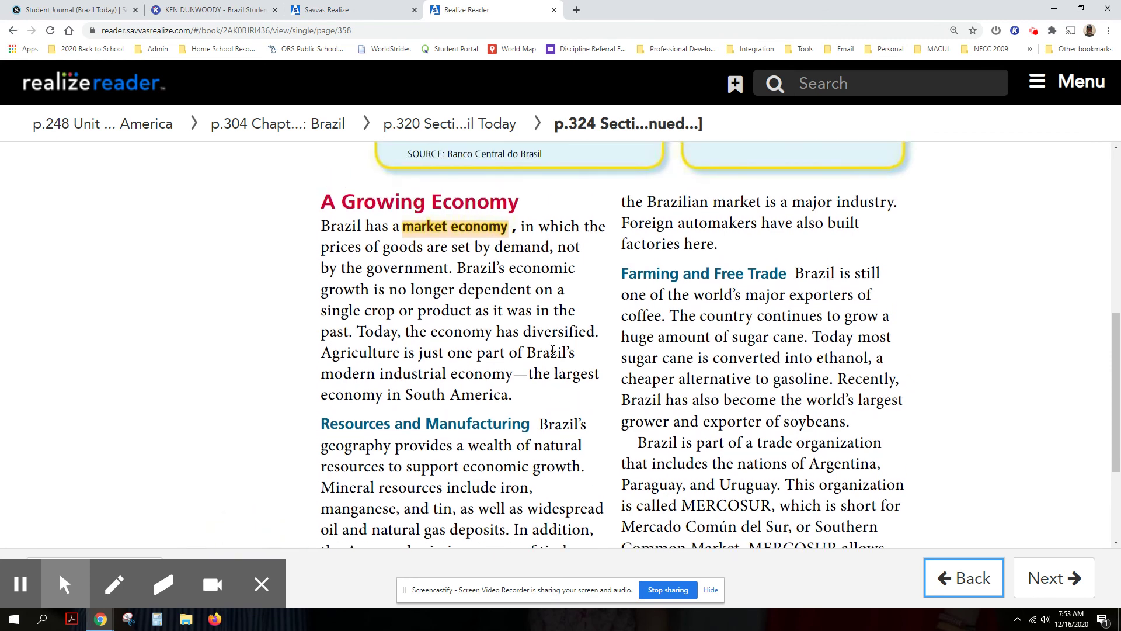
{"action": "scroll", "coordinate": [552, 351], "scroll_direction": "down", "scroll_amount": 1}
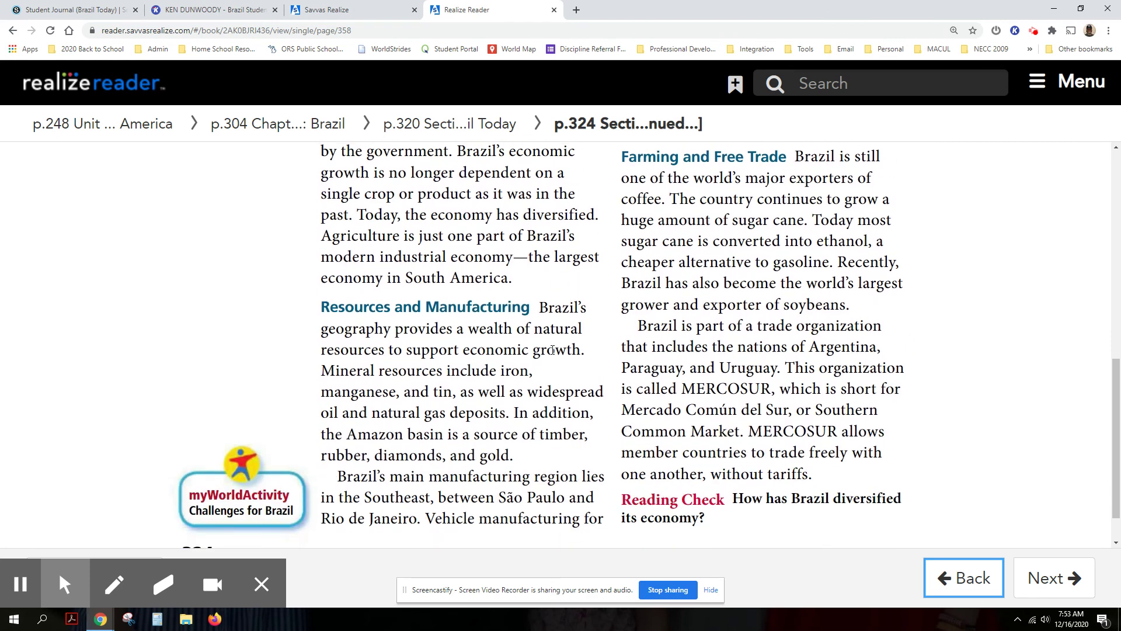
{"action": "scroll", "coordinate": [553, 350], "scroll_direction": "up", "scroll_amount": 2}
{"action": "scroll", "coordinate": [551, 349], "scroll_direction": "up", "scroll_amount": 5}
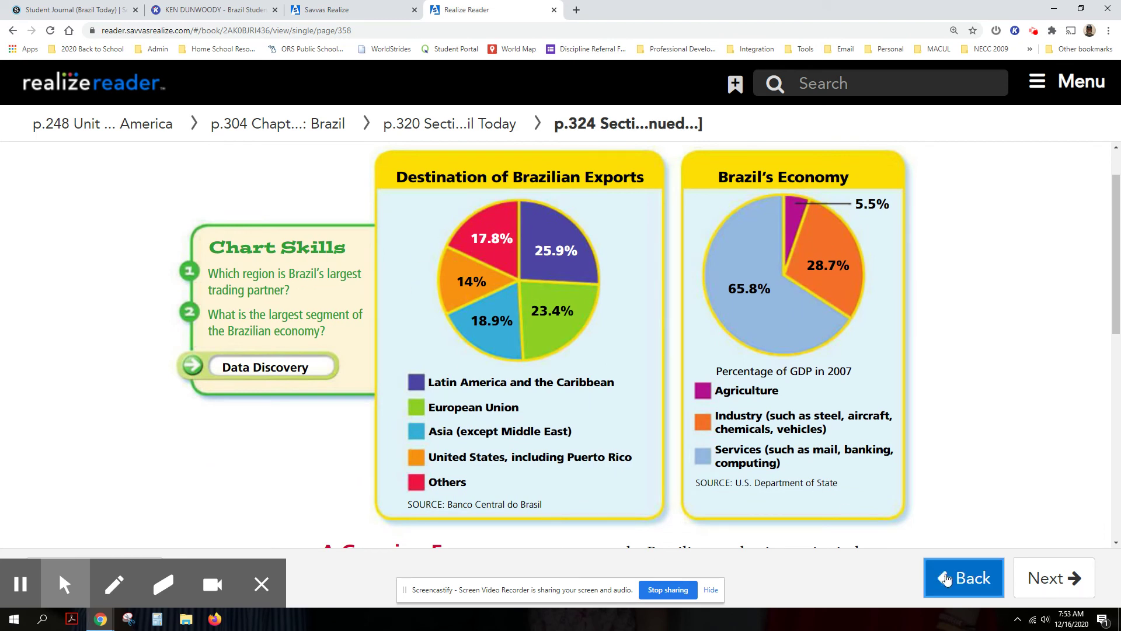
{"action": "left_click", "coordinate": [946, 578]}
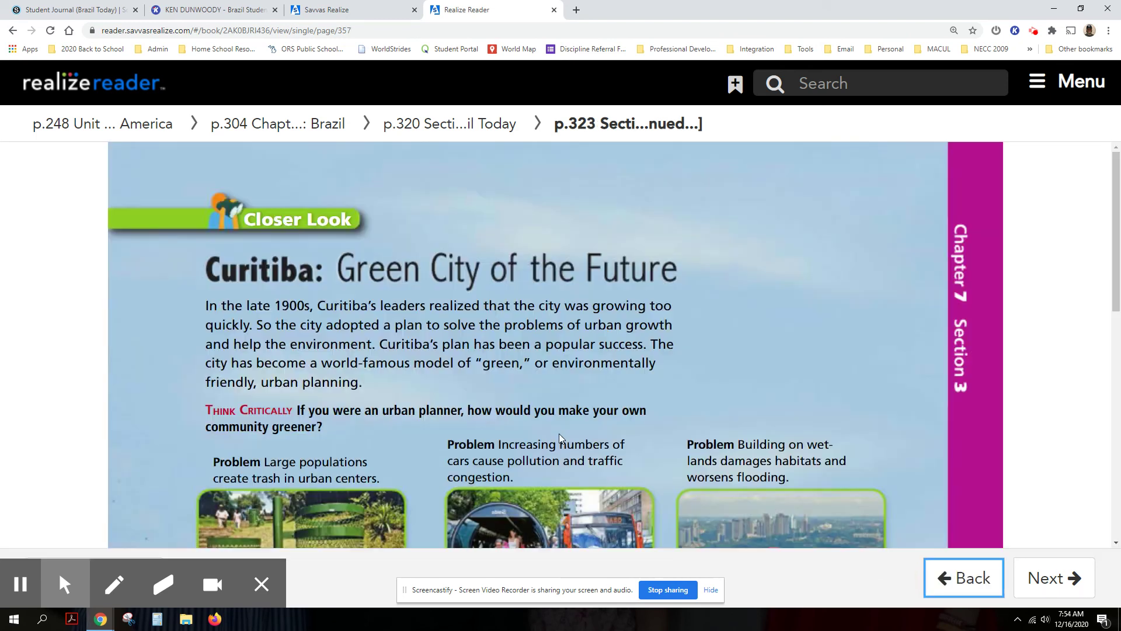
{"action": "left_click", "coordinate": [948, 581]}
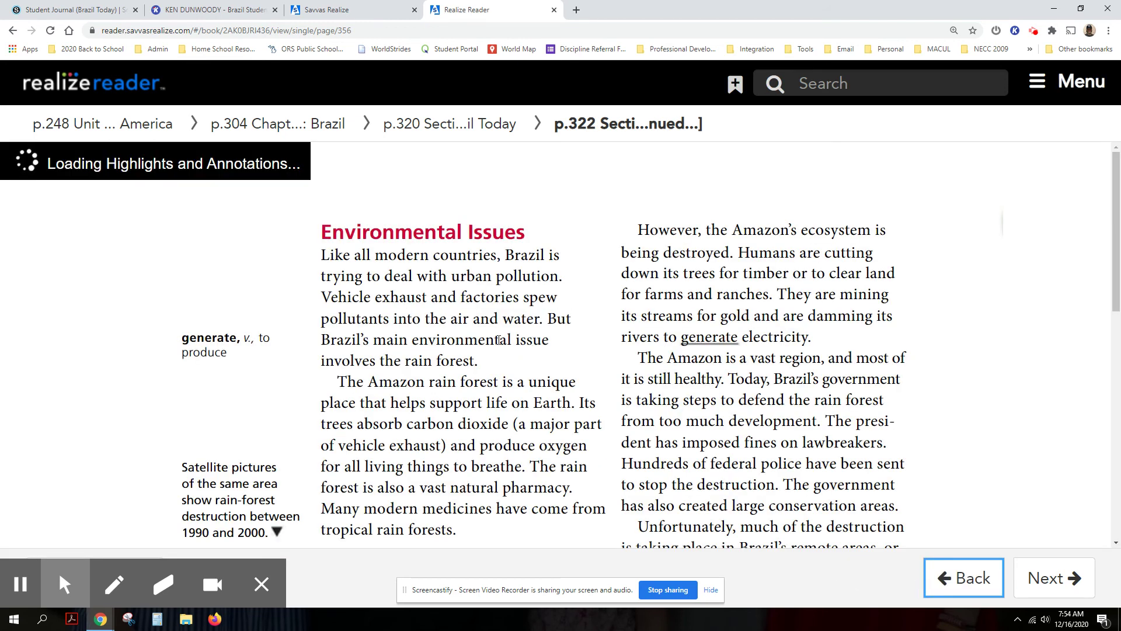
Look over the Environmental Issues page, then return to Schoology's Student Journal assignment
{"action": "scroll", "coordinate": [555, 376], "scroll_direction": "down", "scroll_amount": 2}
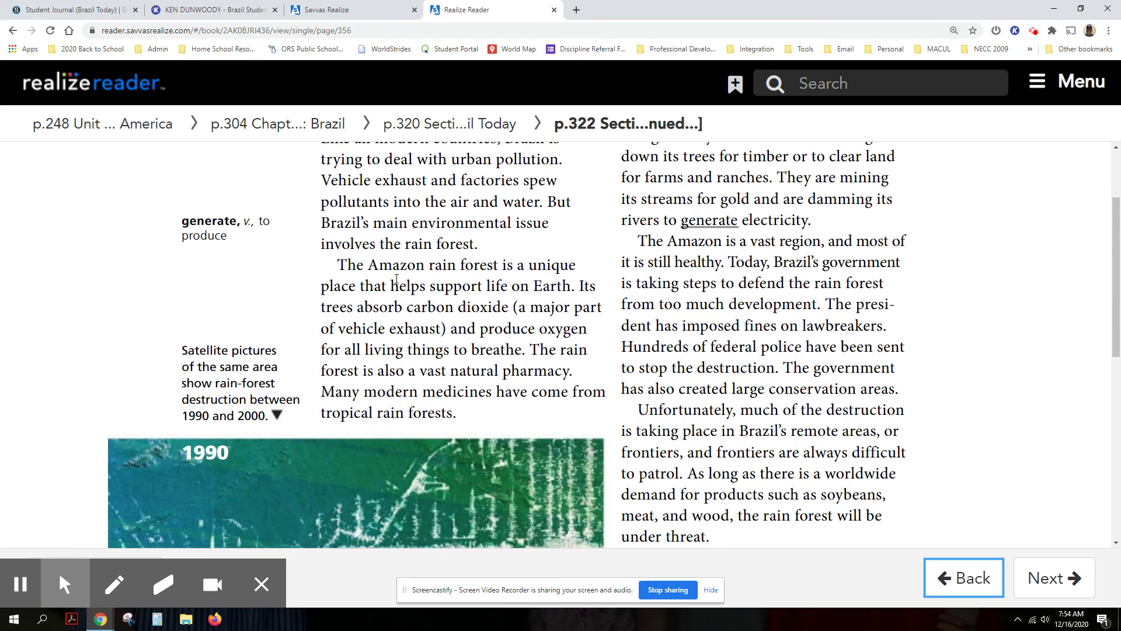
{"action": "scroll", "coordinate": [449, 371], "scroll_direction": "down", "scroll_amount": 5}
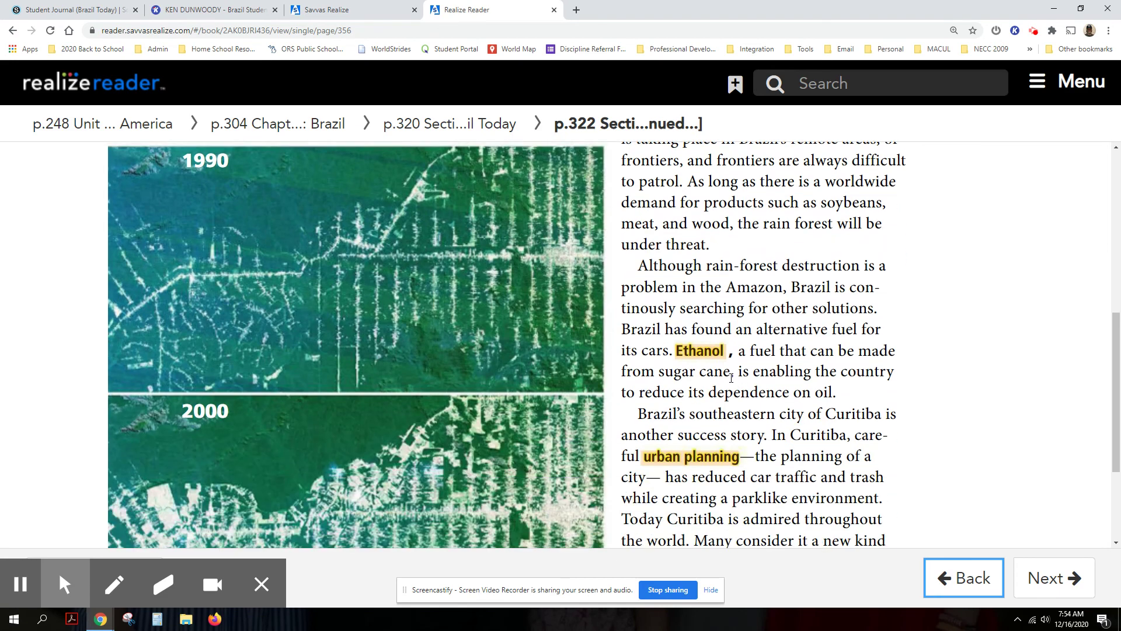
{"action": "scroll", "coordinate": [728, 390], "scroll_direction": "down", "scroll_amount": 2}
{"action": "scroll", "coordinate": [729, 390], "scroll_direction": "up", "scroll_amount": 9}
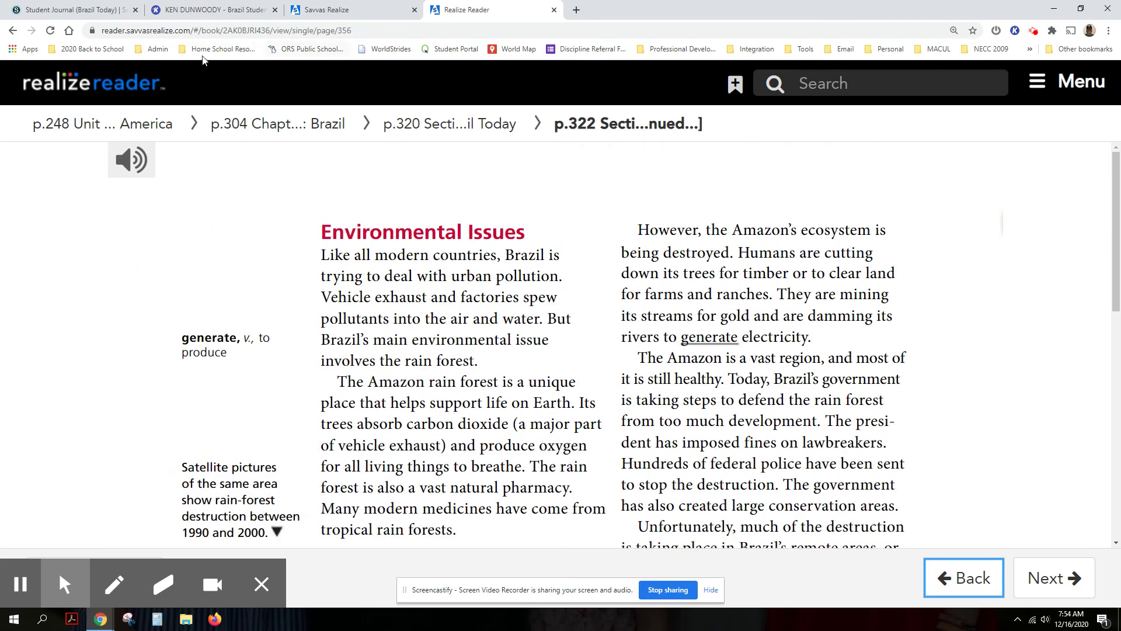
{"action": "left_click", "coordinate": [74, 7]}
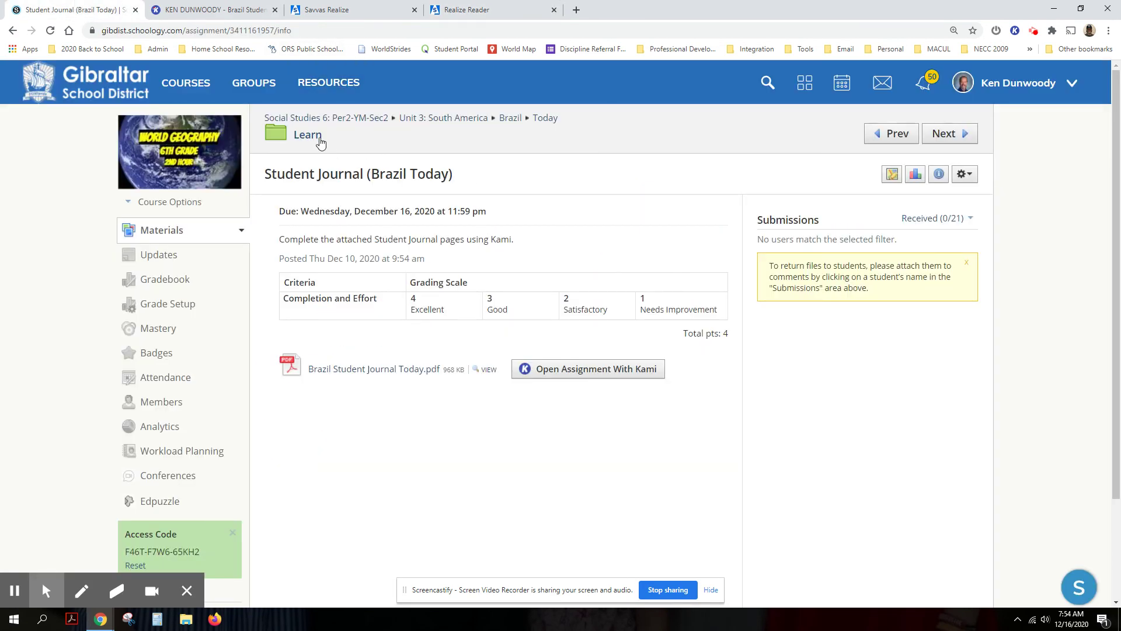
Go up through the Learn and Today breadcrumbs, then reopen the Learn folder
{"action": "left_click", "coordinate": [317, 137]}
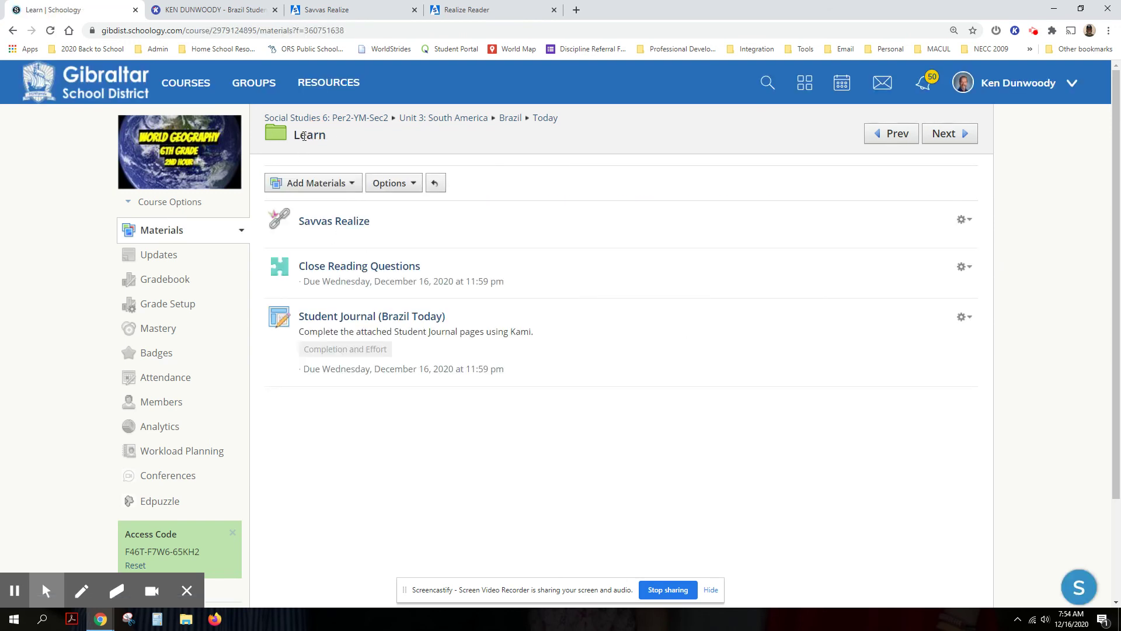
{"action": "left_click", "coordinate": [544, 120]}
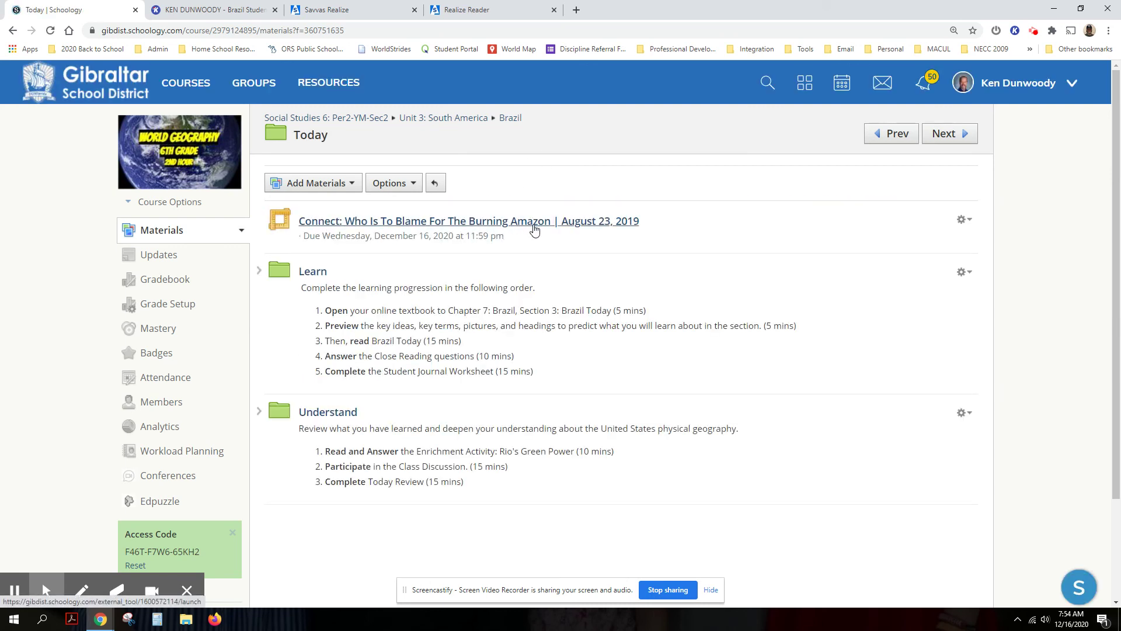
{"action": "left_click", "coordinate": [315, 272]}
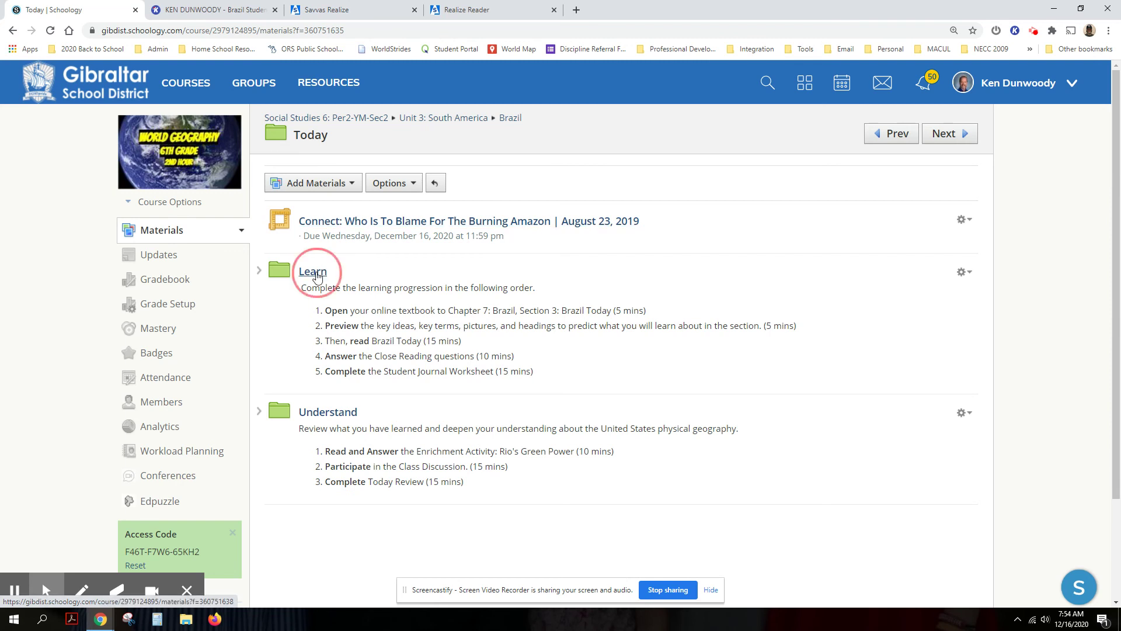